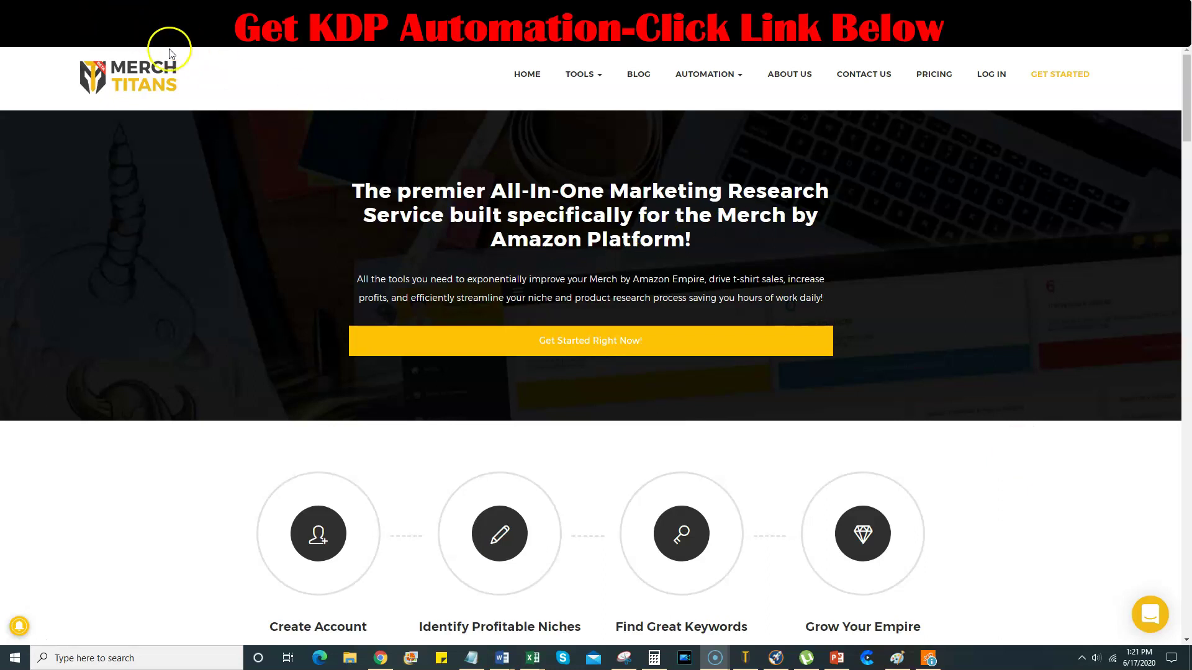
Read through the Merch Titans home page, examining its tools from Product & Brand Search to Titan Vault.
{"action": "scroll", "coordinate": [974, 347], "scroll_direction": "down", "scroll_amount": 8}
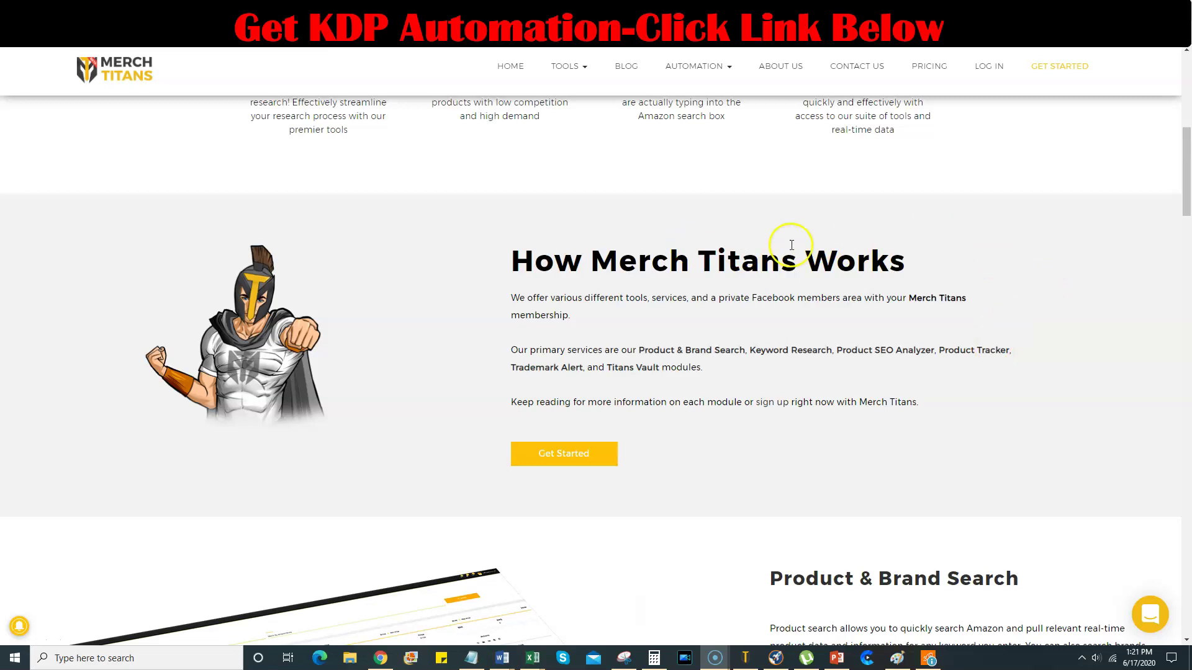
{"action": "left_click_drag", "start_coordinate": [514, 263], "coordinate": [558, 273]}
{"action": "left_click", "coordinate": [585, 270]}
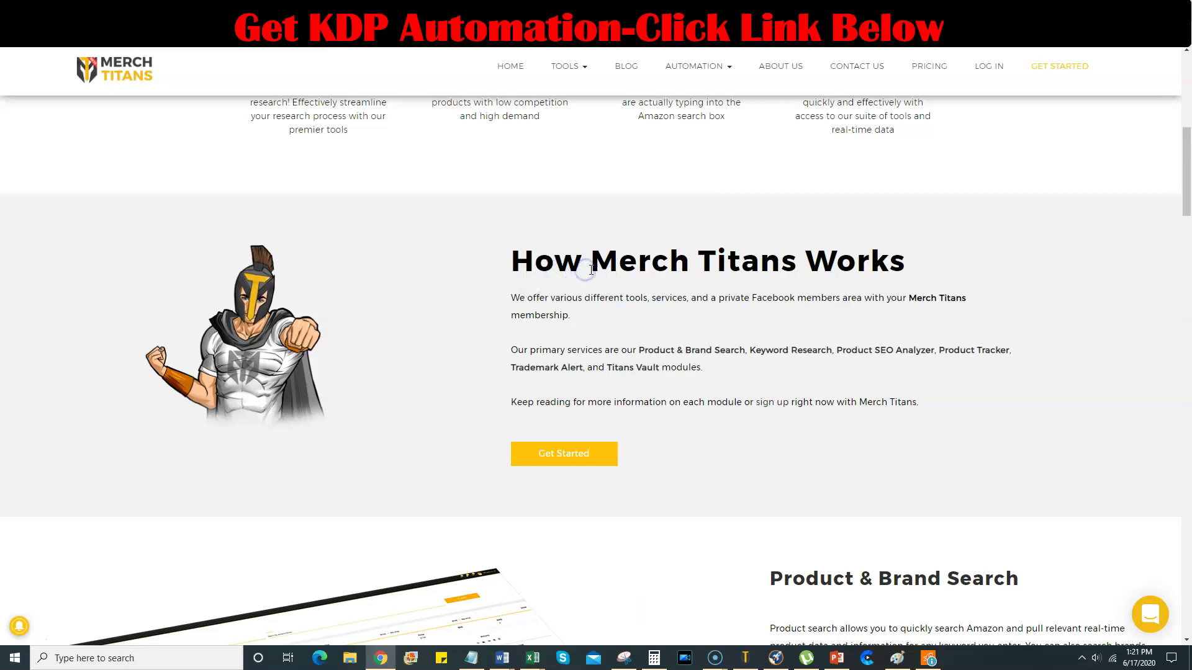
{"action": "mouse_move", "coordinate": [532, 286]}
{"action": "scroll", "coordinate": [591, 251], "scroll_direction": "down", "scroll_amount": 3}
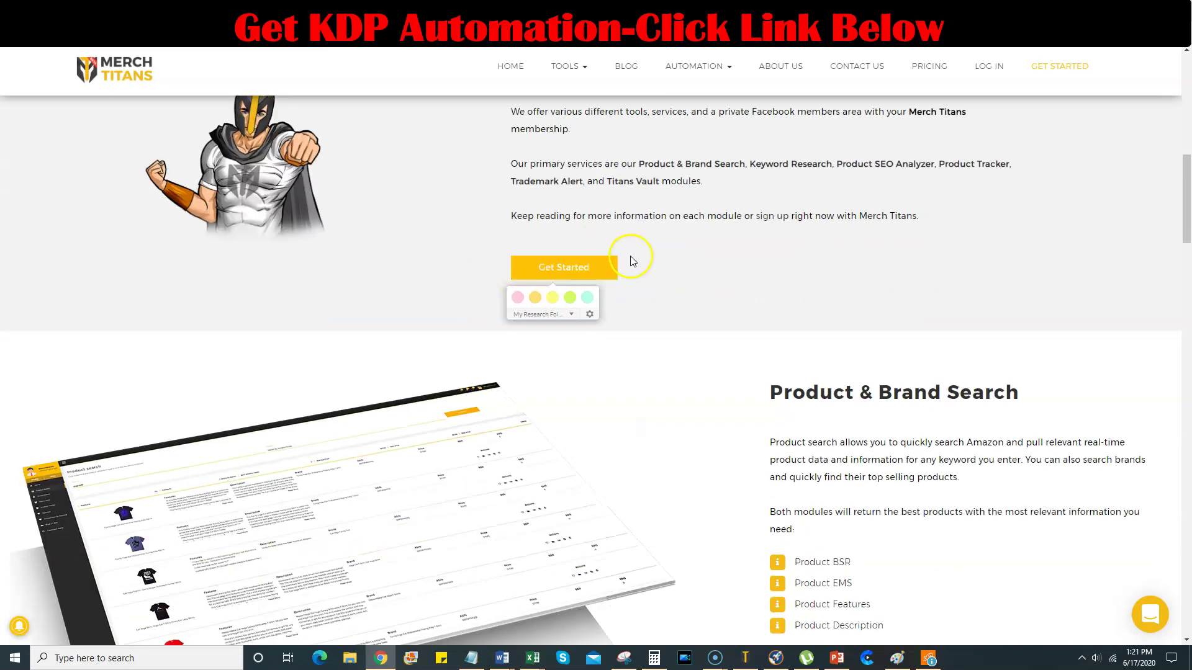
{"action": "scroll", "coordinate": [373, 470], "scroll_direction": "down", "scroll_amount": 2}
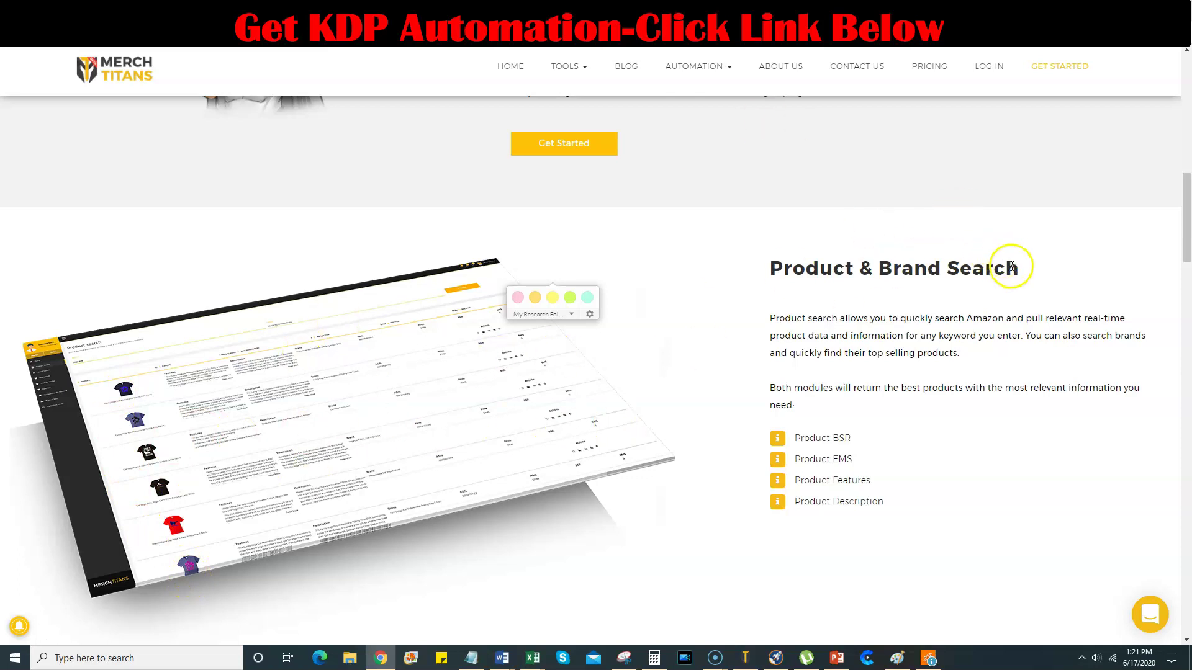
{"action": "left_click_drag", "start_coordinate": [1018, 268], "coordinate": [761, 270]}
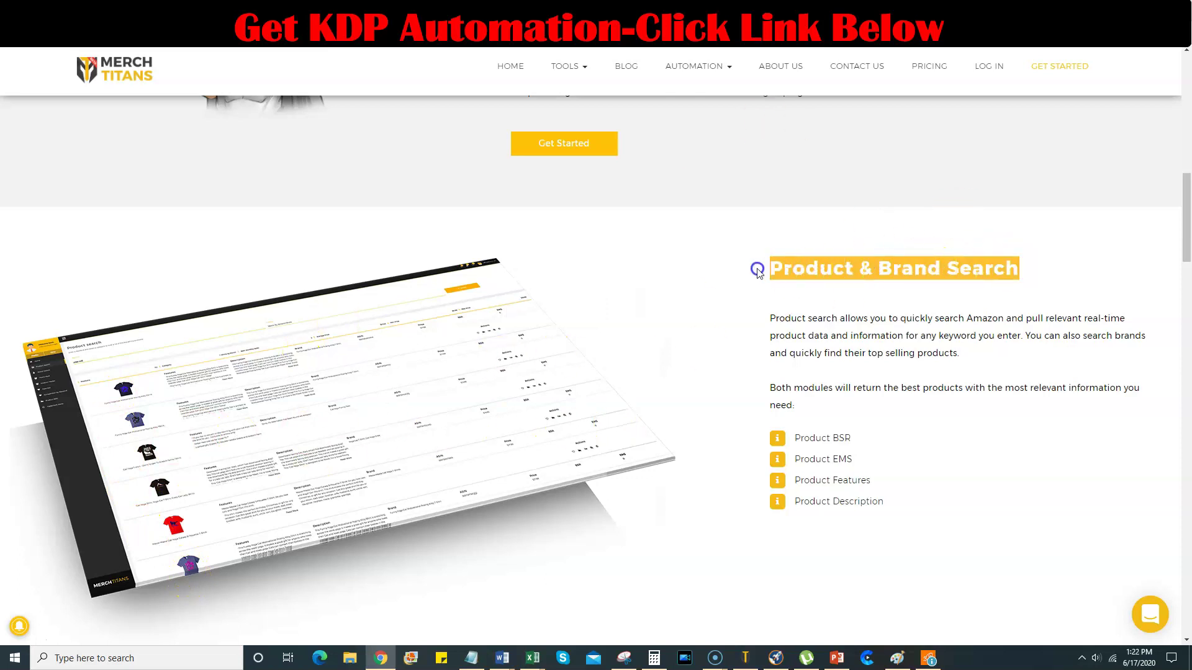
{"action": "left_click", "coordinate": [806, 283]}
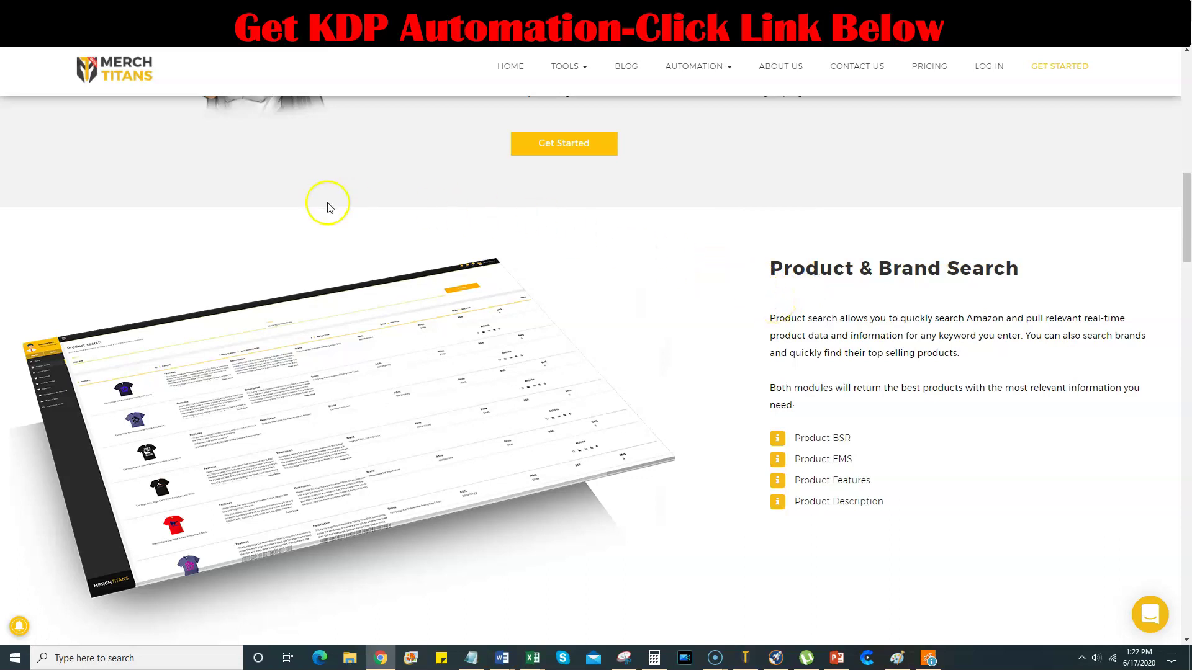
{"action": "scroll", "coordinate": [667, 267], "scroll_direction": "down", "scroll_amount": 10}
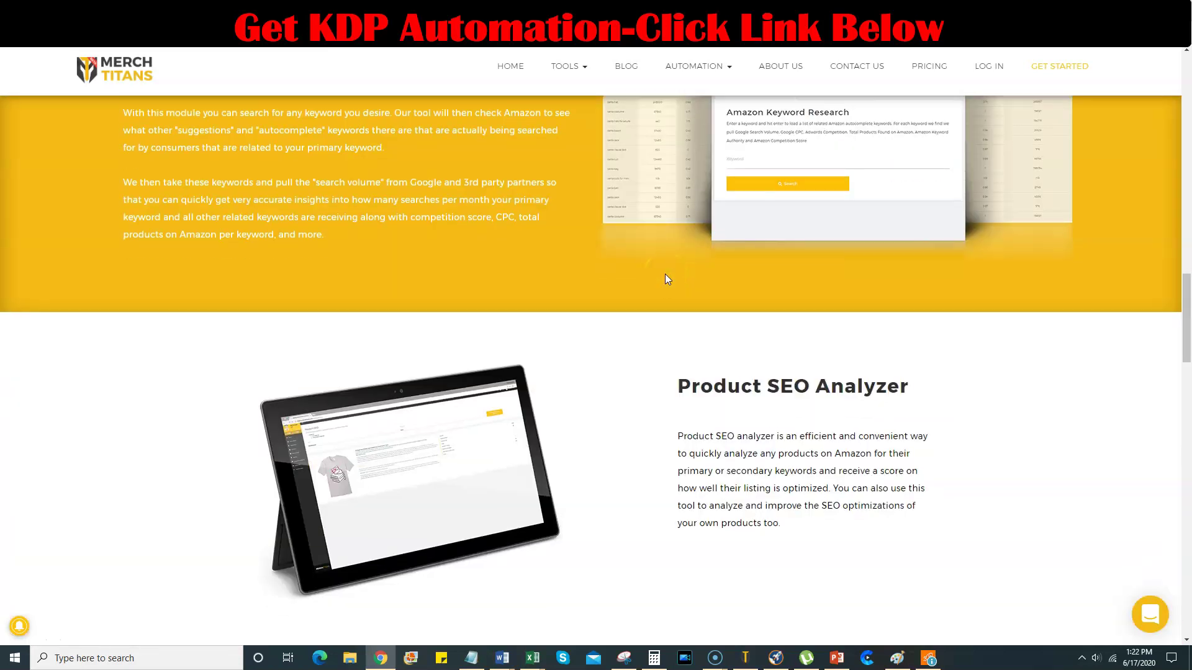
{"action": "scroll", "coordinate": [667, 274], "scroll_direction": "down", "scroll_amount": 12}
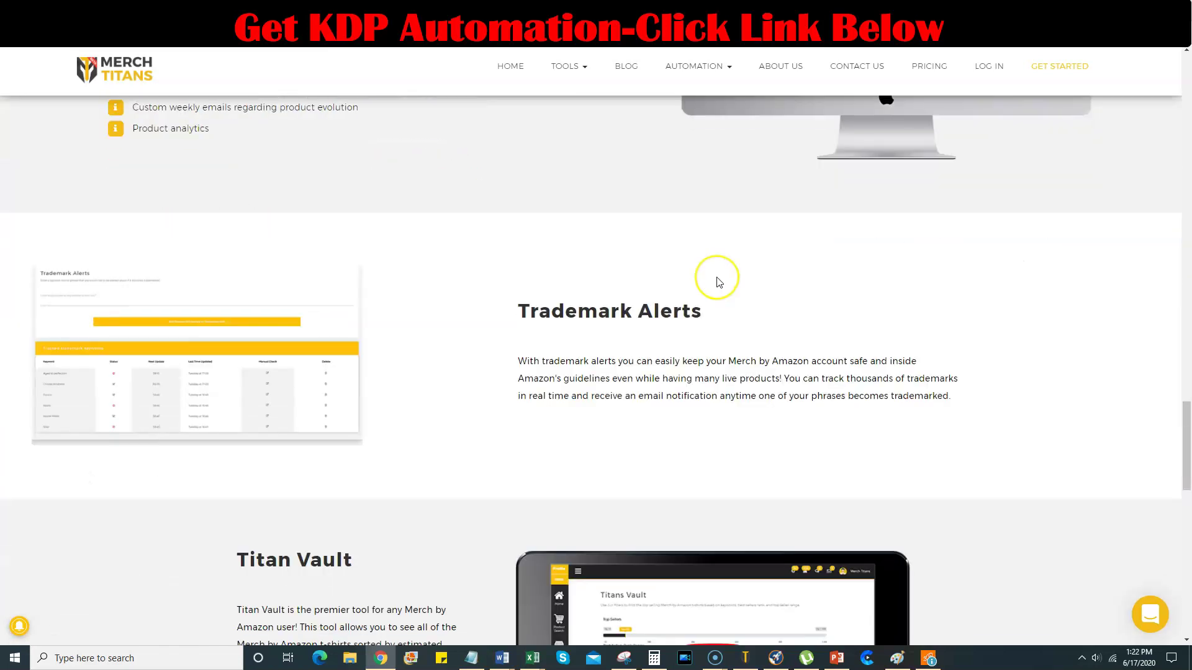
{"action": "scroll", "coordinate": [720, 282], "scroll_direction": "down", "scroll_amount": 10}
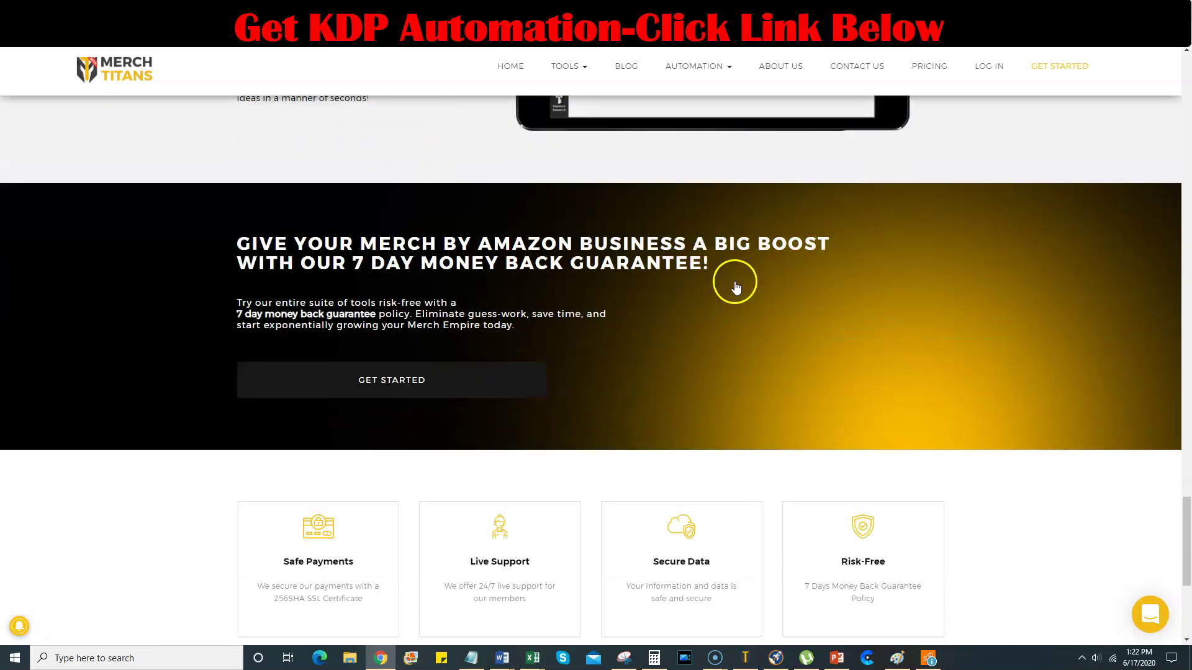
{"action": "scroll", "coordinate": [735, 284], "scroll_direction": "down", "scroll_amount": 4}
{"action": "scroll", "coordinate": [750, 281], "scroll_direction": "down", "scroll_amount": 2}
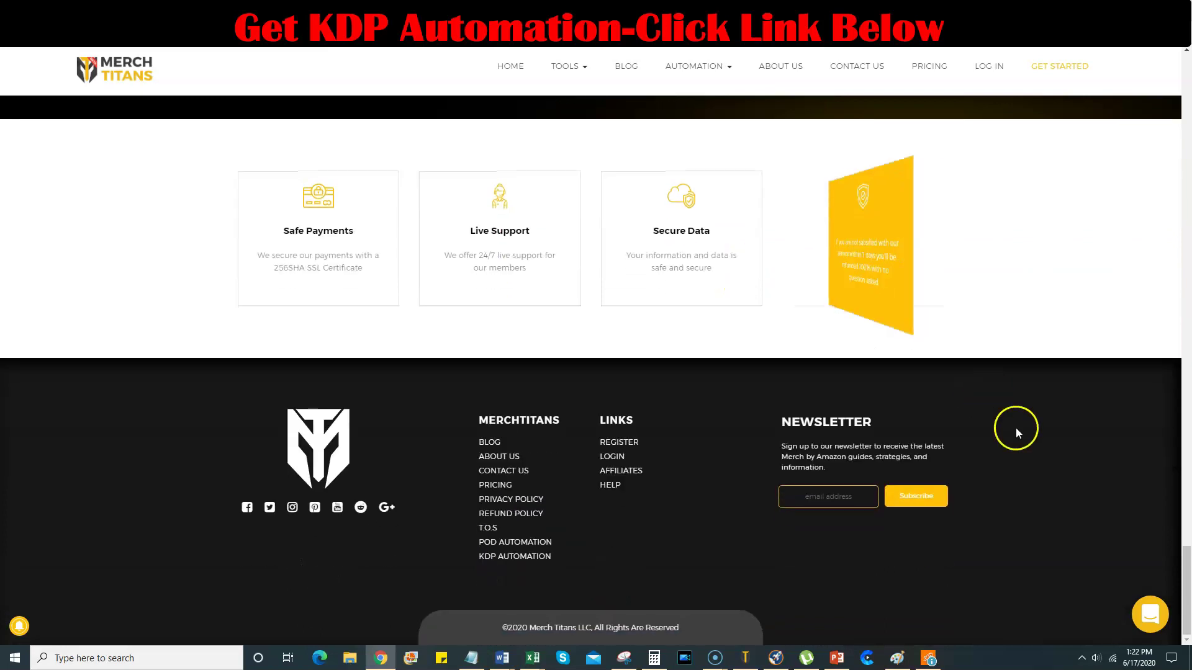
{"action": "left_click_drag", "start_coordinate": [1185, 555], "coordinate": [1187, 68]}
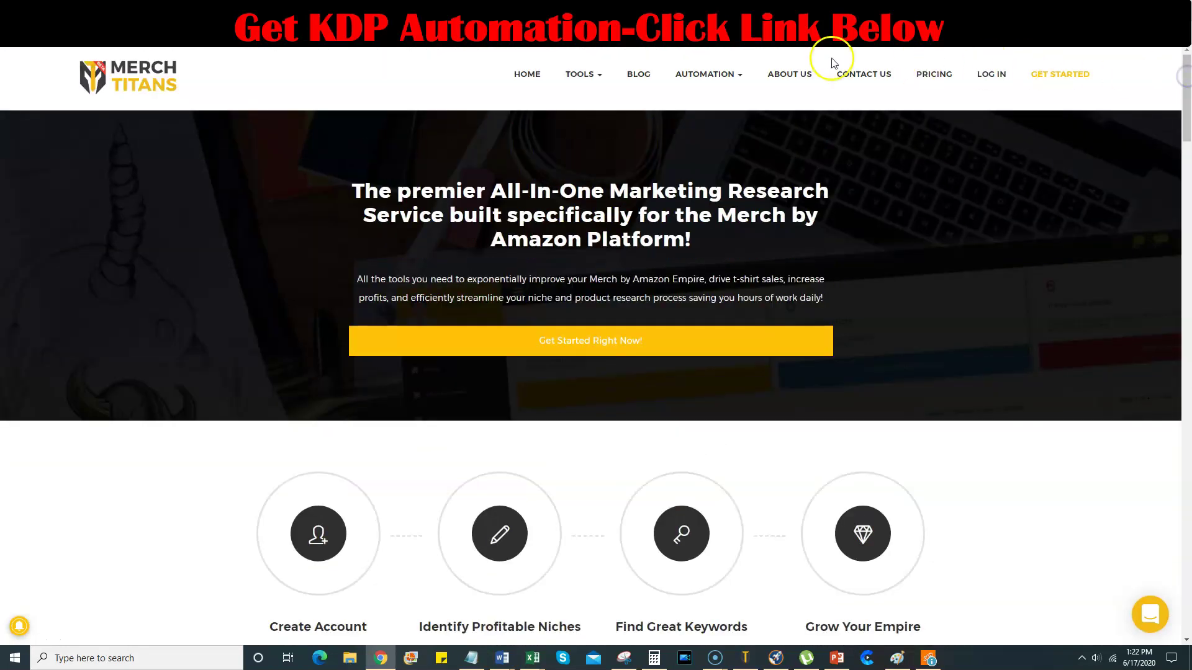
Open the KDP Automation page and review how the upload automation works and what the subscription includes.
{"action": "left_click", "coordinate": [740, 75]}
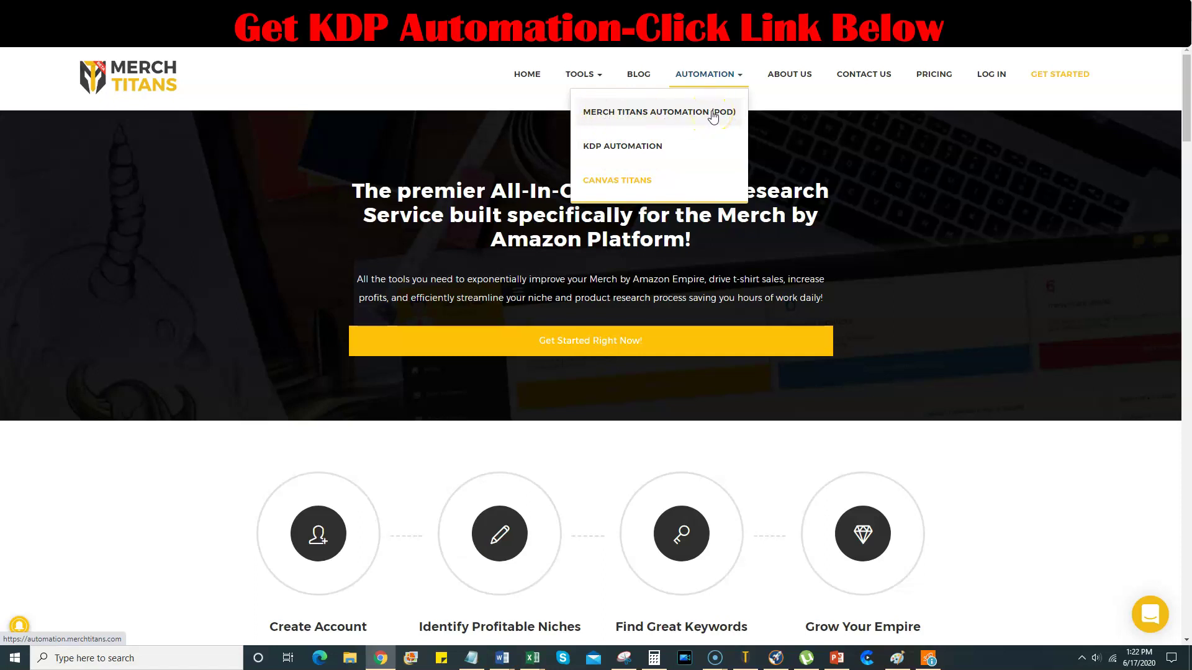
{"action": "left_click", "coordinate": [624, 152]}
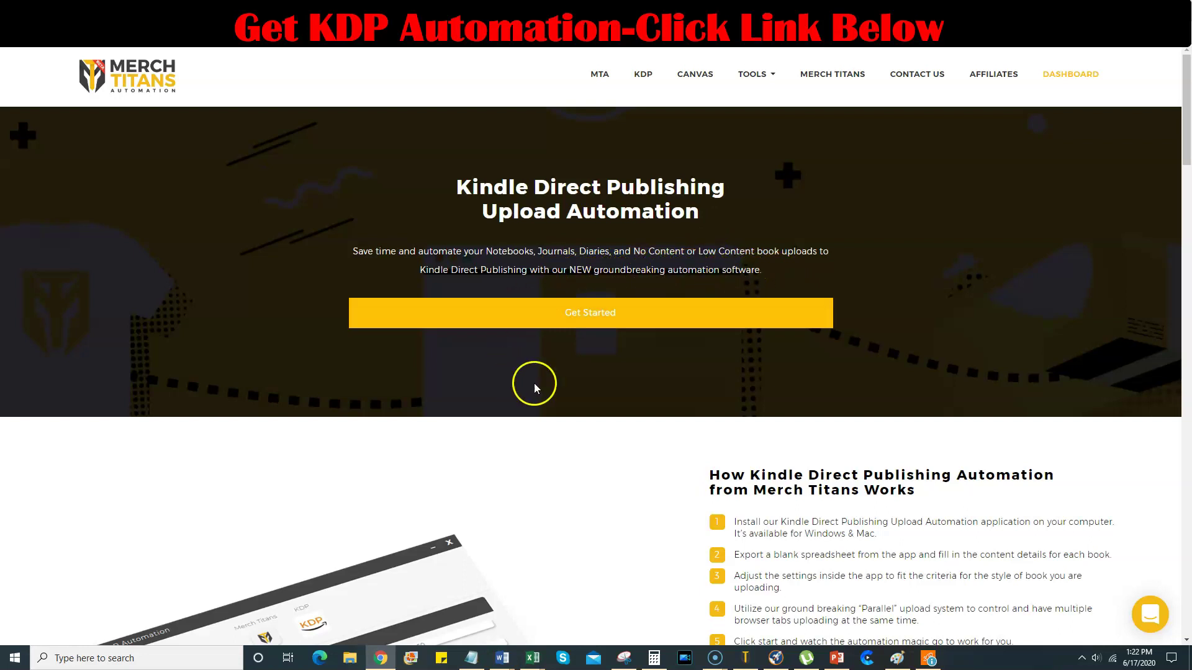
{"action": "scroll", "coordinate": [704, 345], "scroll_direction": "down", "scroll_amount": 5}
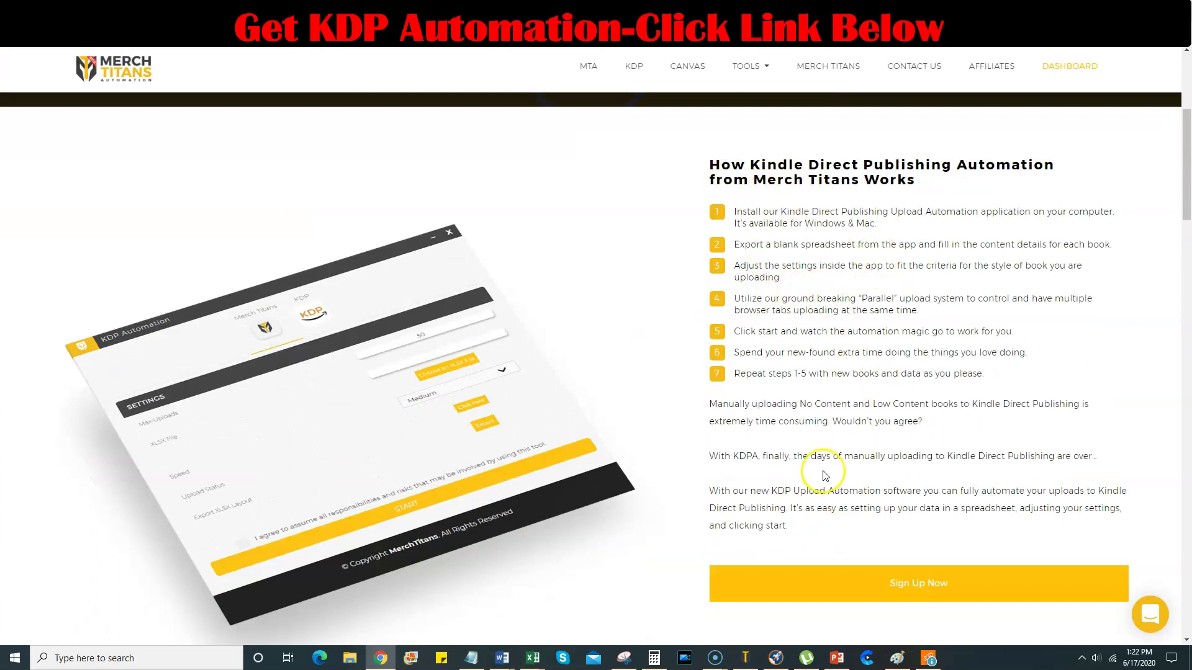
{"action": "scroll", "coordinate": [747, 402], "scroll_direction": "down", "scroll_amount": 2}
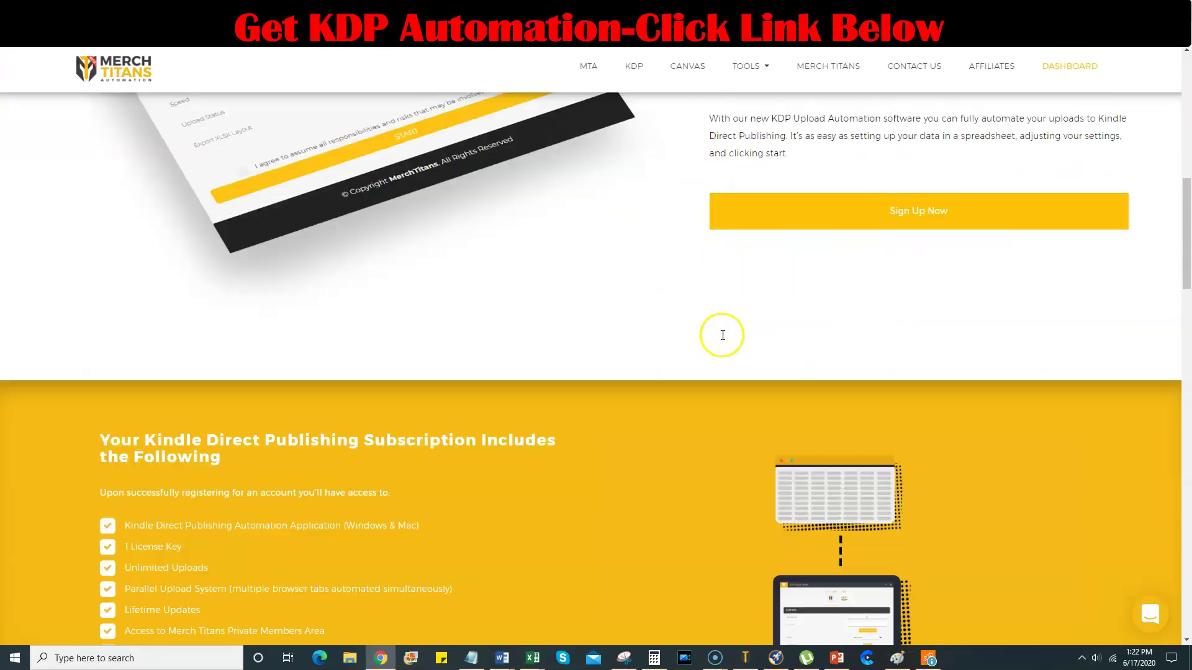
{"action": "scroll", "coordinate": [717, 335], "scroll_direction": "down", "scroll_amount": 8}
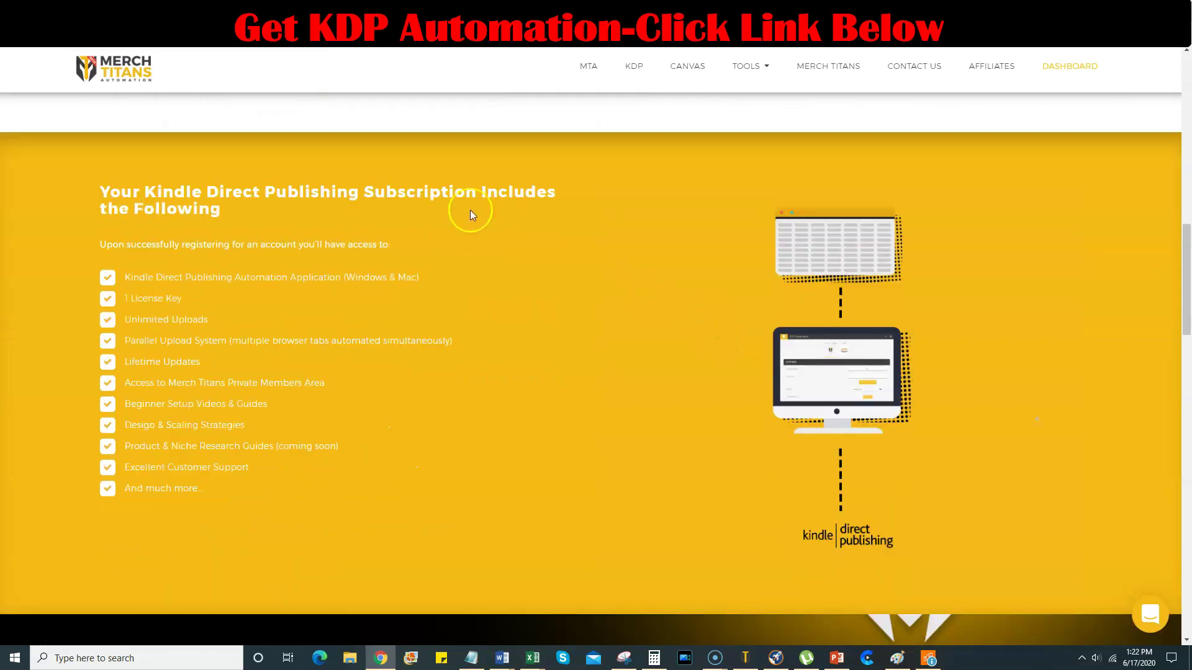
{"action": "scroll", "coordinate": [623, 273], "scroll_direction": "down", "scroll_amount": 5}
{"action": "scroll", "coordinate": [623, 273], "scroll_direction": "down", "scroll_amount": 6}
{"action": "scroll", "coordinate": [643, 265], "scroll_direction": "up", "scroll_amount": 15}
{"action": "scroll", "coordinate": [650, 265], "scroll_direction": "up", "scroll_amount": 9}
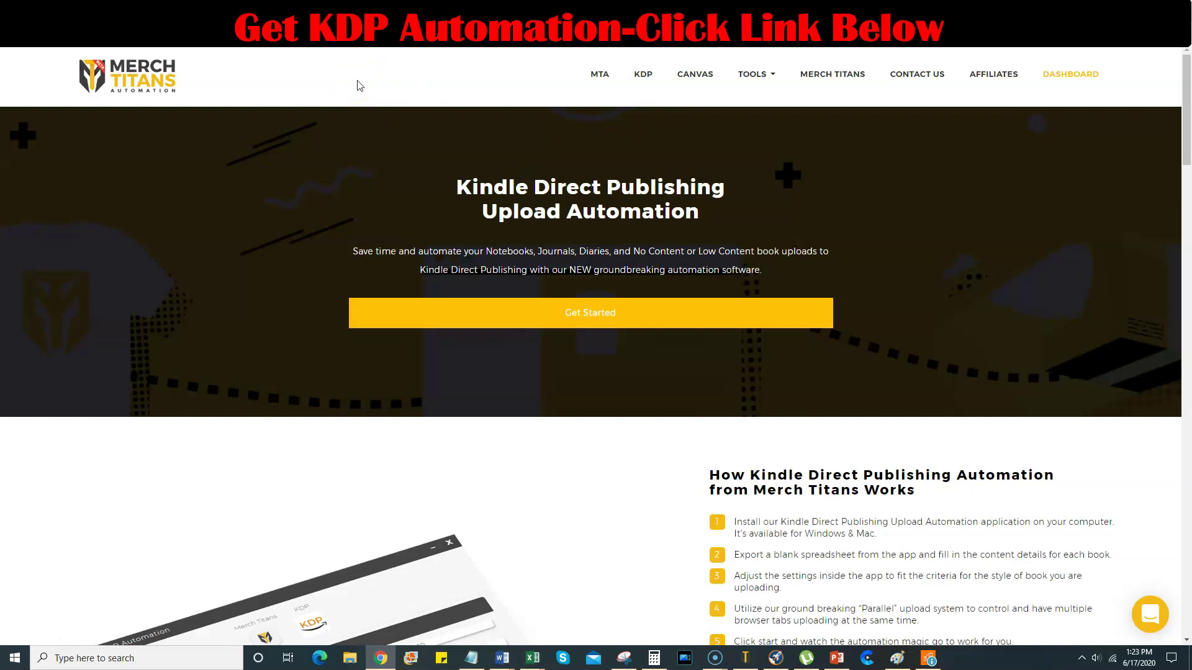
{"action": "scroll", "coordinate": [657, 420], "scroll_direction": "down", "scroll_amount": 8}
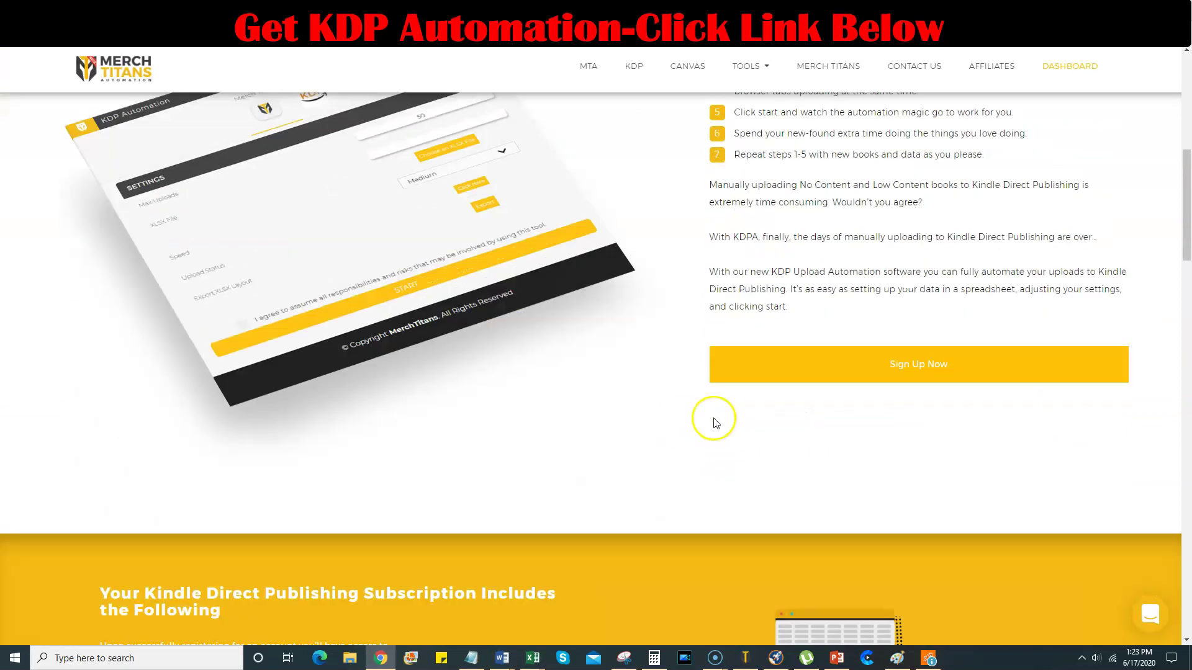
{"action": "scroll", "coordinate": [714, 422], "scroll_direction": "down", "scroll_amount": 1}
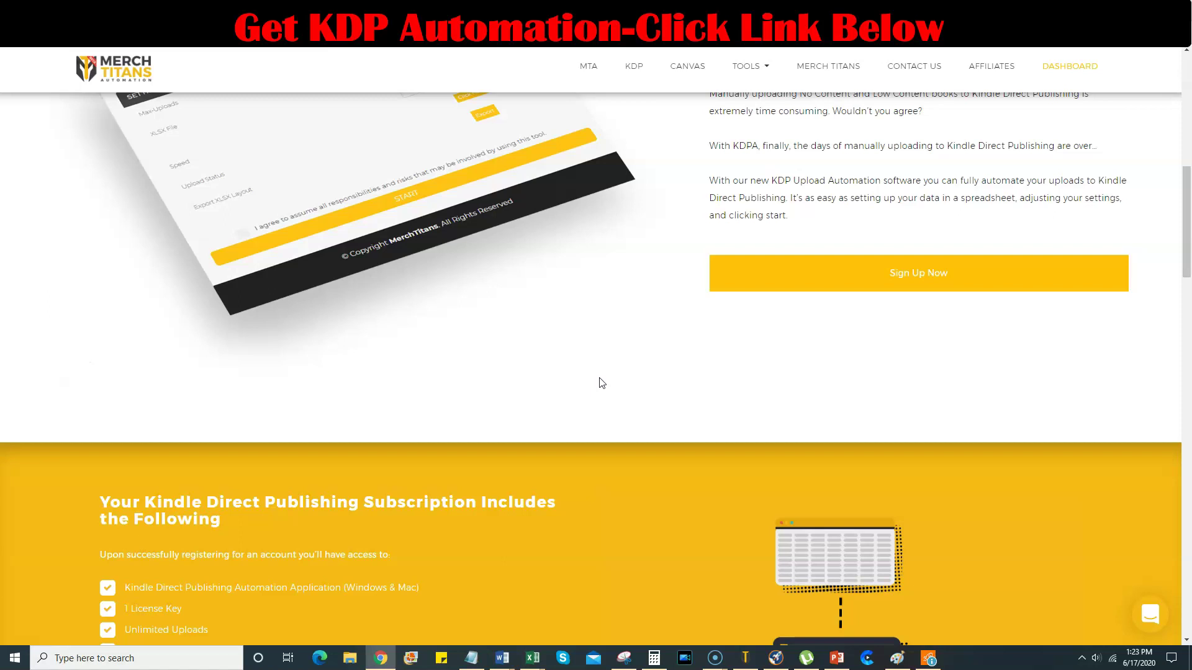
{"action": "scroll", "coordinate": [605, 373], "scroll_direction": "up", "scroll_amount": 10}
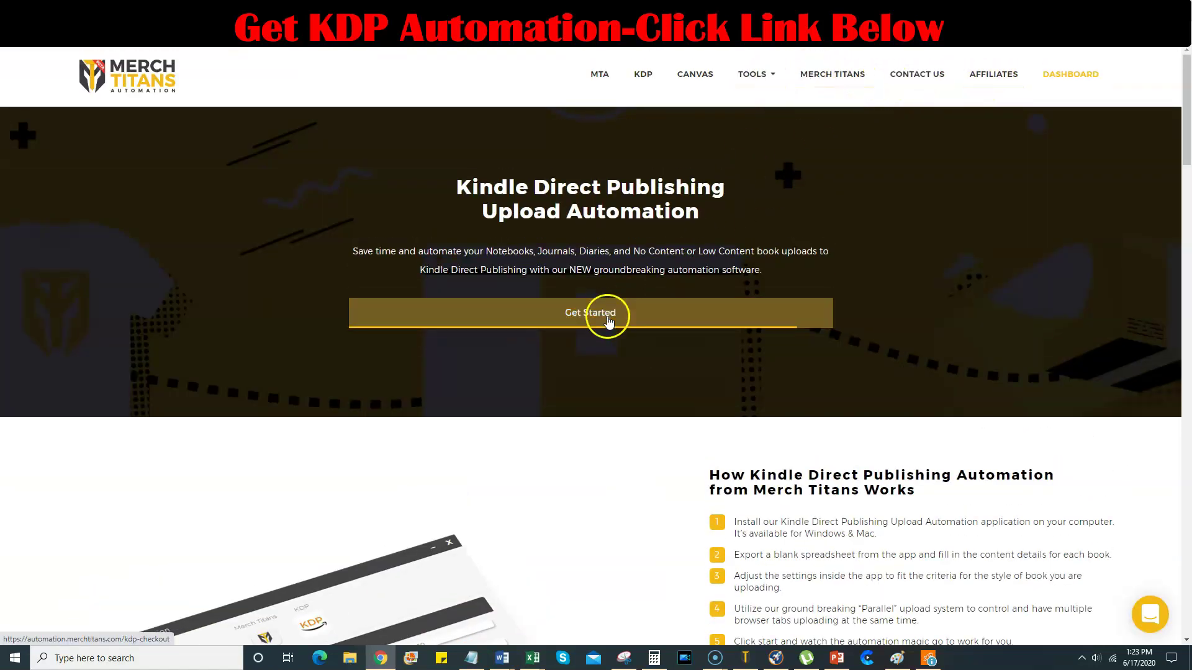
Open the KDP Automation sign-up page and compare the features and prices of the monthly and yearly plans.
{"action": "left_click", "coordinate": [736, 311]}
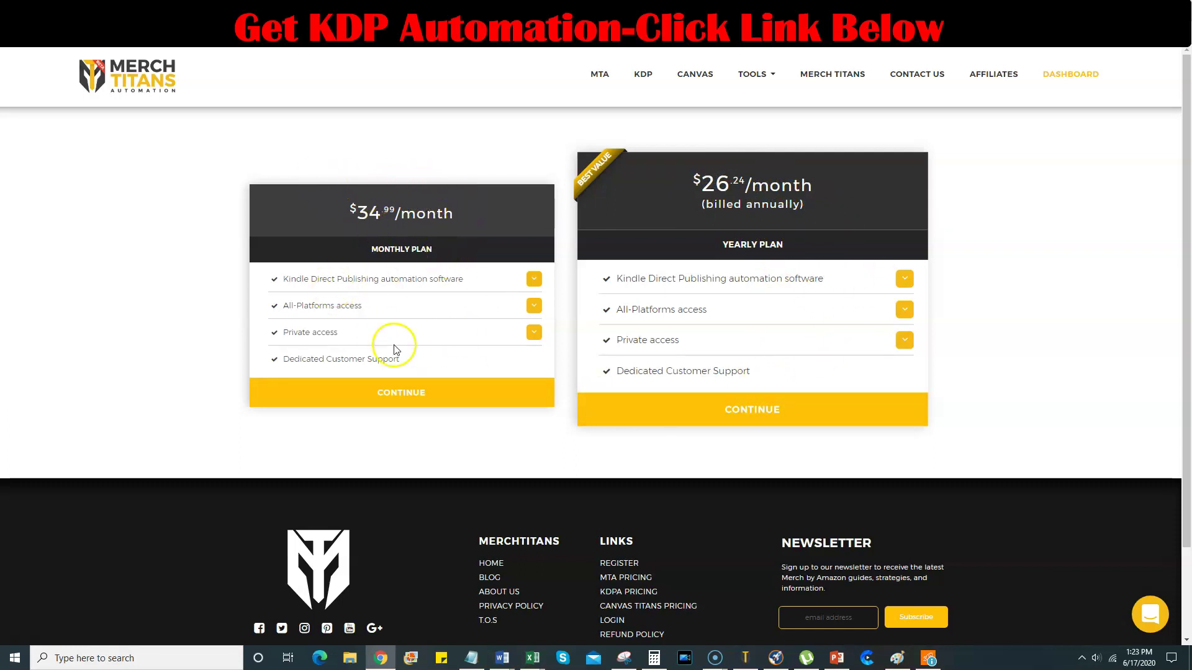
{"action": "scroll", "coordinate": [467, 367], "scroll_direction": "down", "scroll_amount": 2}
{"action": "scroll", "coordinate": [468, 367], "scroll_direction": "up", "scroll_amount": 2}
{"action": "scroll", "coordinate": [467, 376], "scroll_direction": "down", "scroll_amount": 2}
{"action": "scroll", "coordinate": [467, 376], "scroll_direction": "up", "scroll_amount": 2}
{"action": "scroll", "coordinate": [567, 430], "scroll_direction": "down", "scroll_amount": 1}
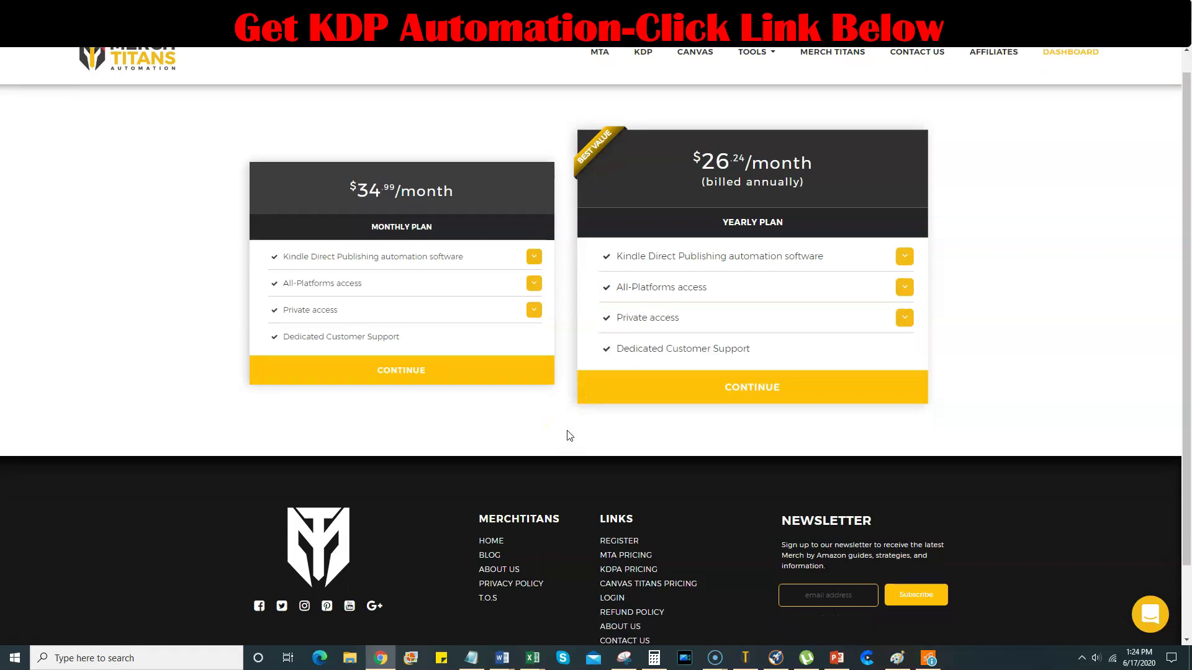
{"action": "scroll", "coordinate": [567, 430], "scroll_direction": "down", "scroll_amount": 2}
{"action": "scroll", "coordinate": [567, 427], "scroll_direction": "up", "scroll_amount": 3}
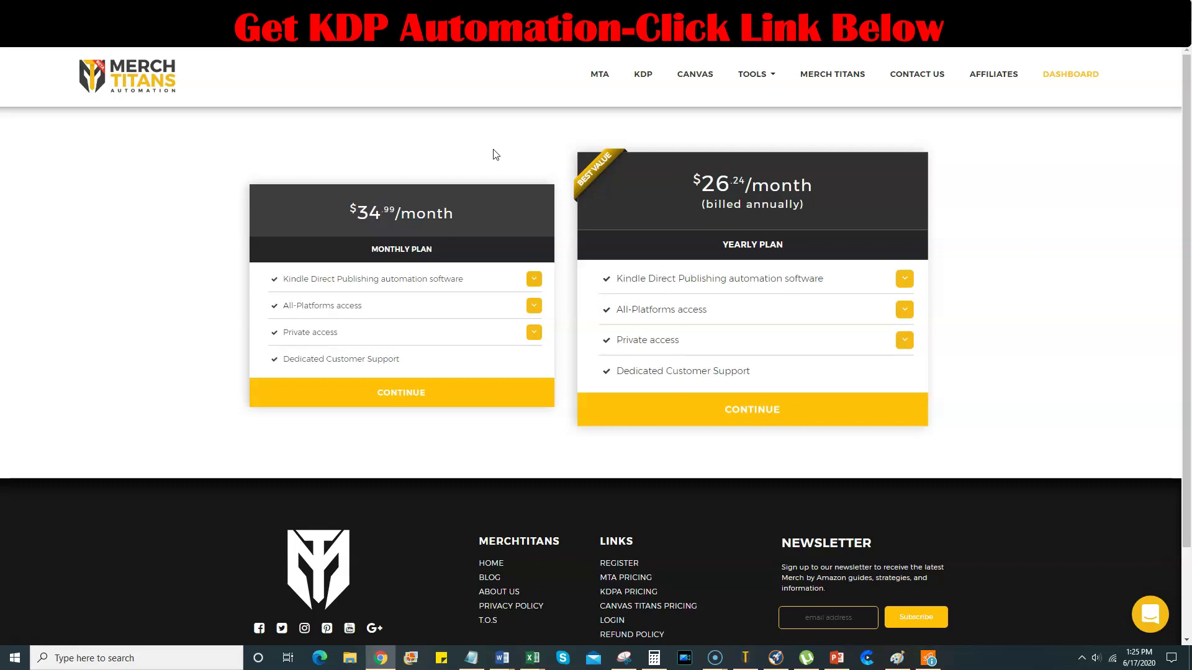
{"action": "scroll", "coordinate": [579, 450], "scroll_direction": "down", "scroll_amount": 1}
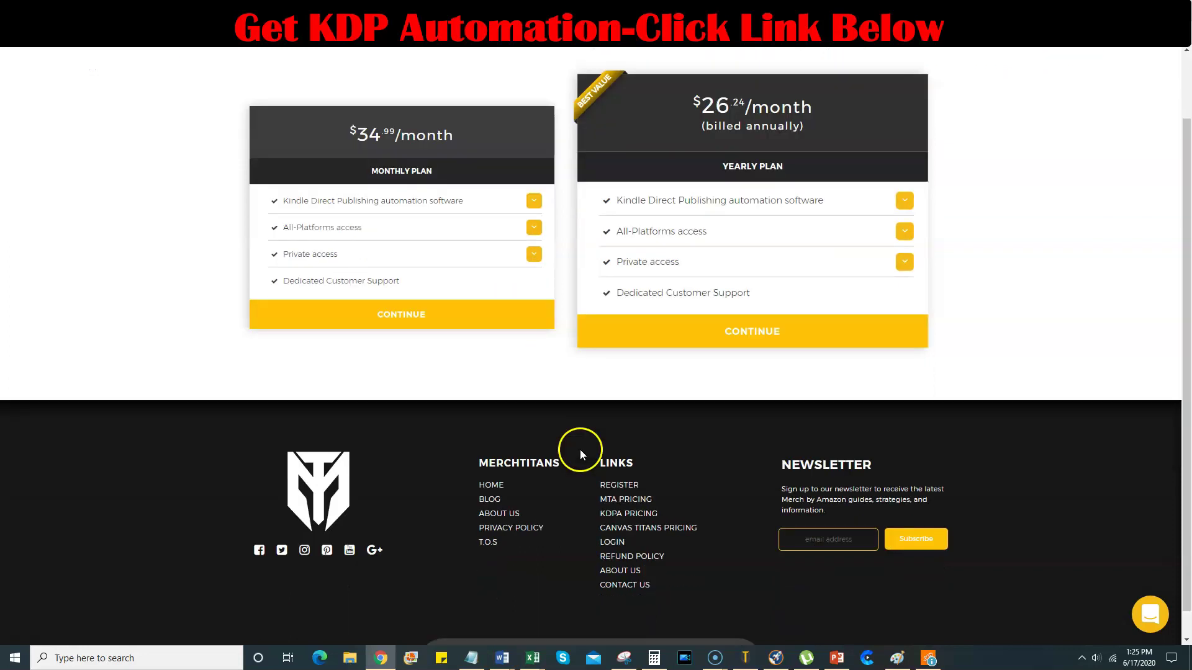
{"action": "scroll", "coordinate": [605, 472], "scroll_direction": "up", "scroll_amount": 2}
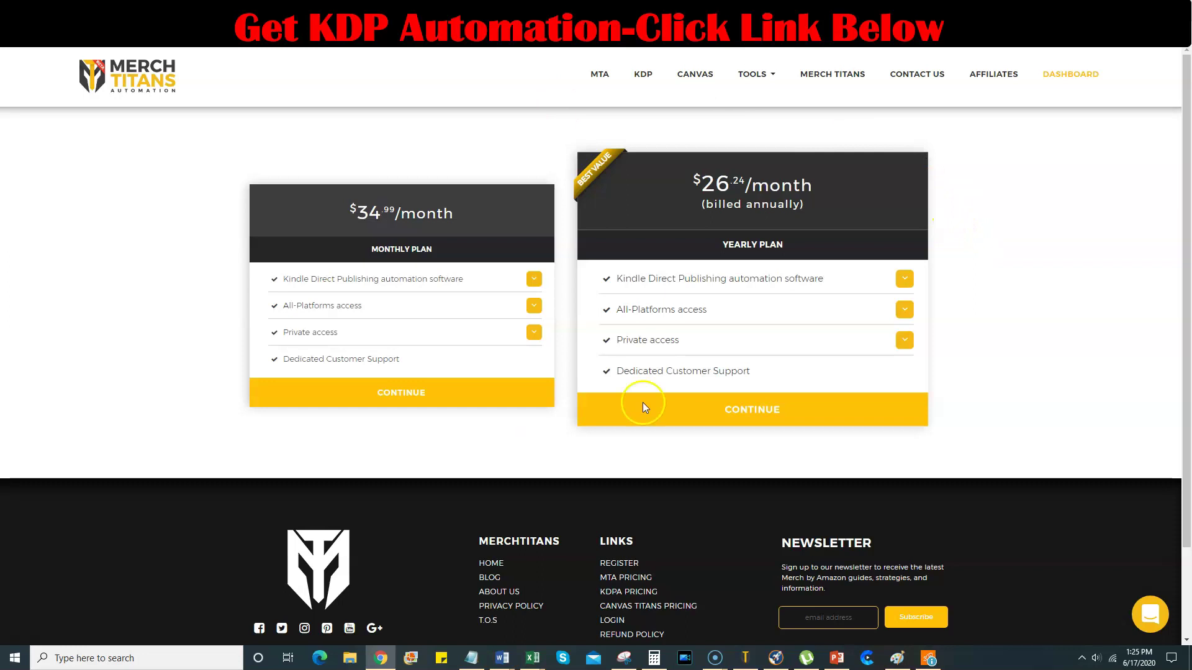
{"action": "scroll", "coordinate": [918, 403], "scroll_direction": "down", "scroll_amount": 2}
{"action": "scroll", "coordinate": [925, 422], "scroll_direction": "up", "scroll_amount": 2}
{"action": "left_click", "coordinate": [965, 337]}
{"action": "mouse_move", "coordinate": [950, 381]}
{"action": "left_mouse_down"}
{"action": "mouse_move", "coordinate": [985, 389]}
{"action": "mouse_move", "coordinate": [1023, 361]}
{"action": "left_mouse_up"}
{"action": "scroll", "coordinate": [1022, 363], "scroll_direction": "down", "scroll_amount": 2}
{"action": "scroll", "coordinate": [1023, 363], "scroll_direction": "up", "scroll_amount": 2}
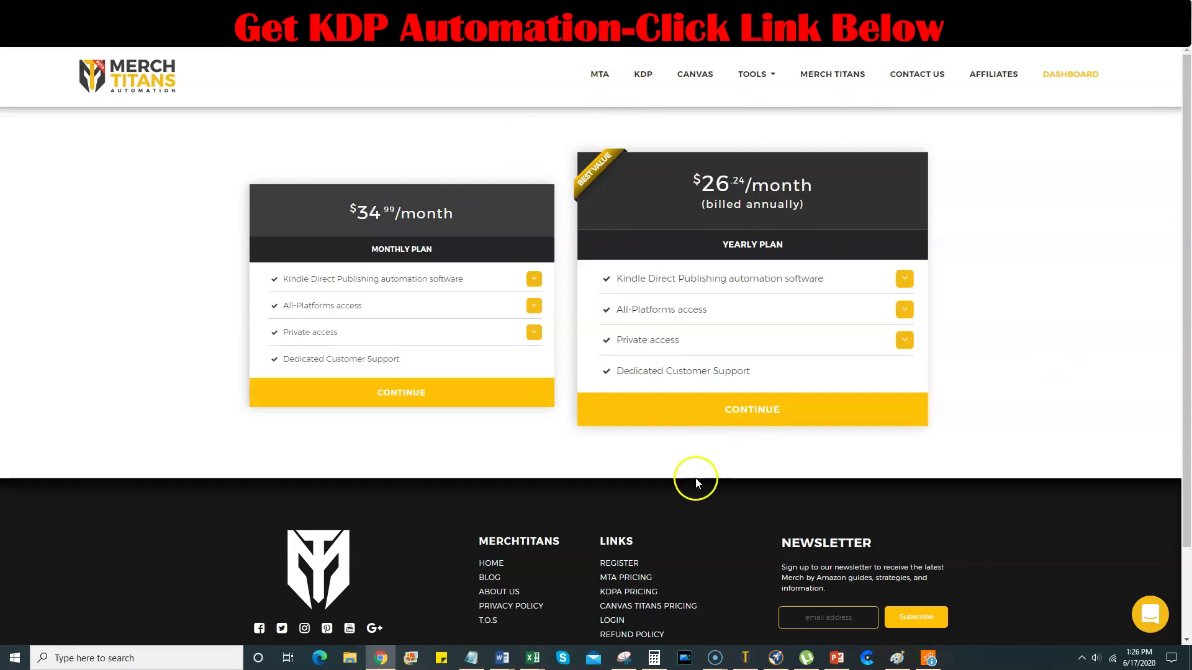
{"action": "left_click", "coordinate": [899, 73]}
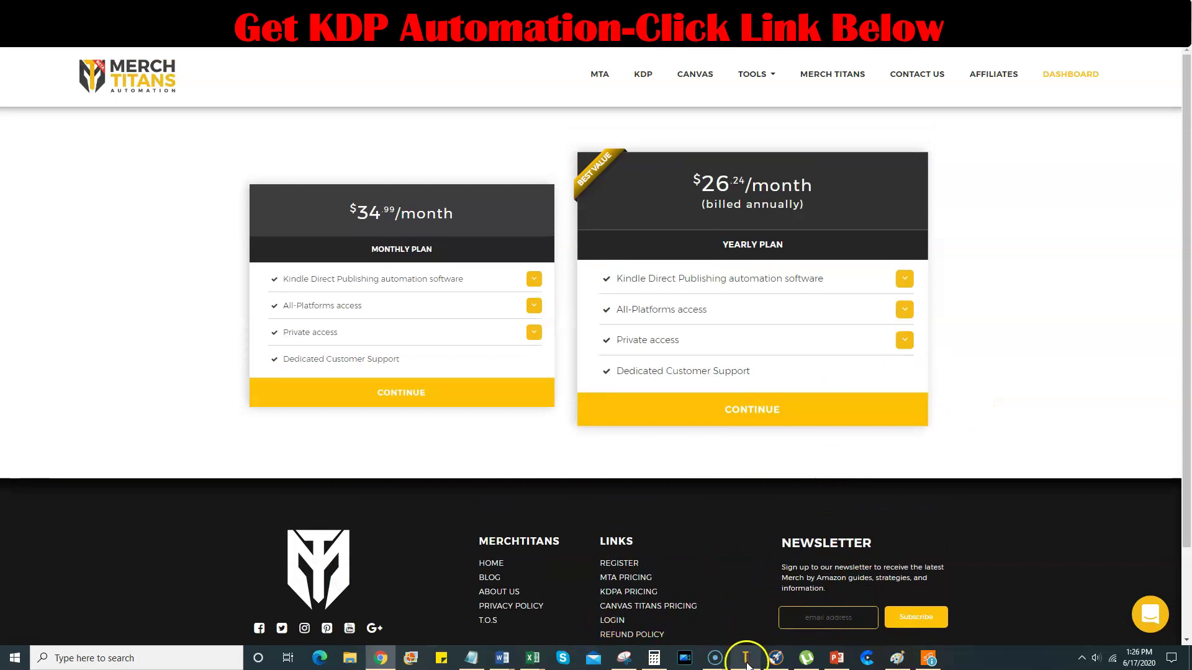
Switch to the KDP Automation desktop app and reposition its window slightly.
{"action": "left_click", "coordinate": [746, 660]}
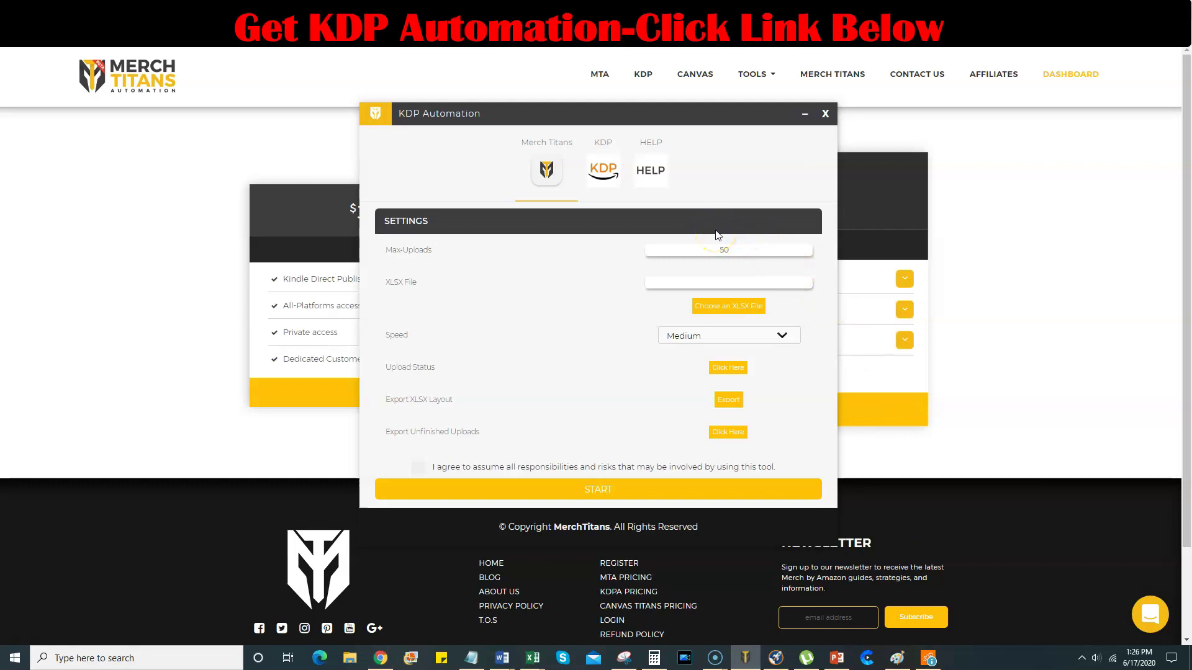
{"action": "mouse_move", "coordinate": [554, 124]}
{"action": "left_mouse_down"}
{"action": "mouse_move", "coordinate": [567, 163]}
{"action": "mouse_move", "coordinate": [571, 42]}
{"action": "mouse_move", "coordinate": [537, 156]}
{"action": "mouse_move", "coordinate": [621, 87]}
{"action": "mouse_move", "coordinate": [535, 111]}
{"action": "mouse_move", "coordinate": [544, 120]}
{"action": "left_mouse_up"}
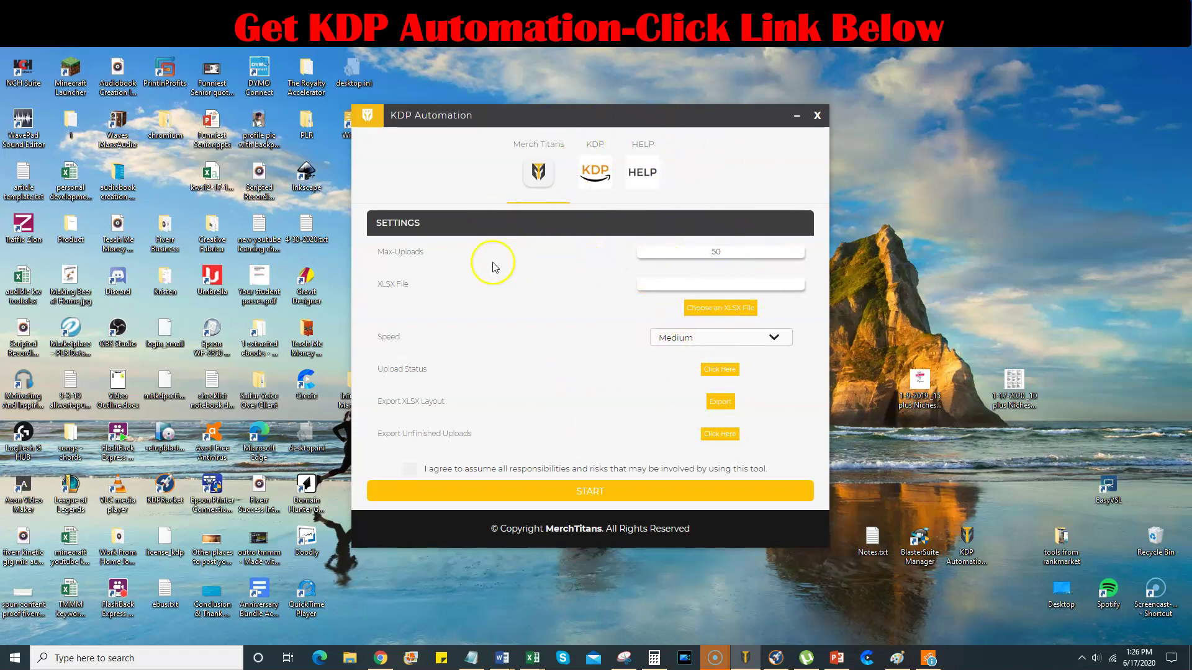
Raise Max-Uploads to 51 and return it to 50, and choose Medium as the upload speed.
{"action": "left_click", "coordinate": [798, 250]}
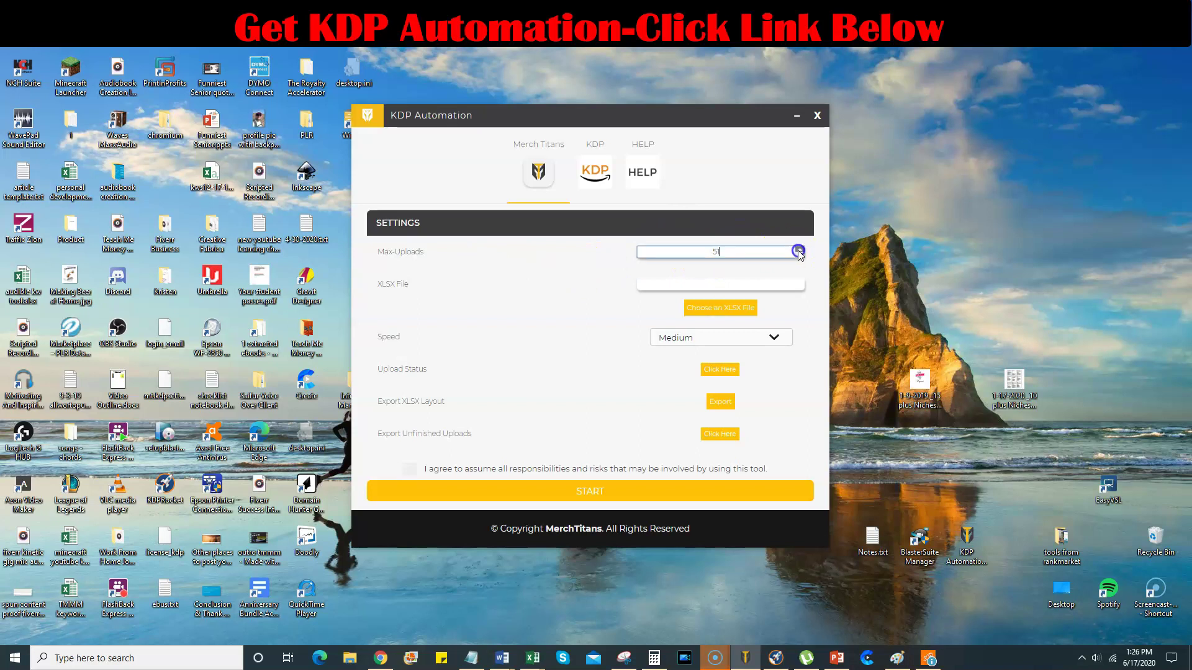
{"action": "left_click", "coordinate": [799, 255]}
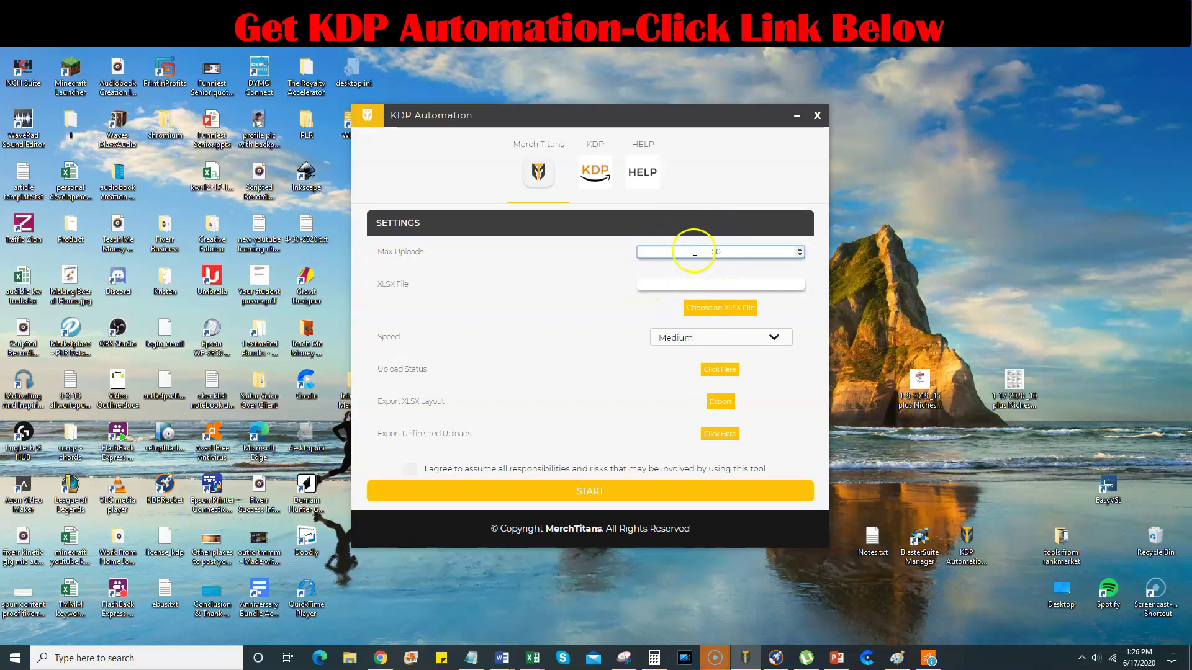
{"action": "left_click_drag", "start_coordinate": [724, 250], "coordinate": [683, 251]}
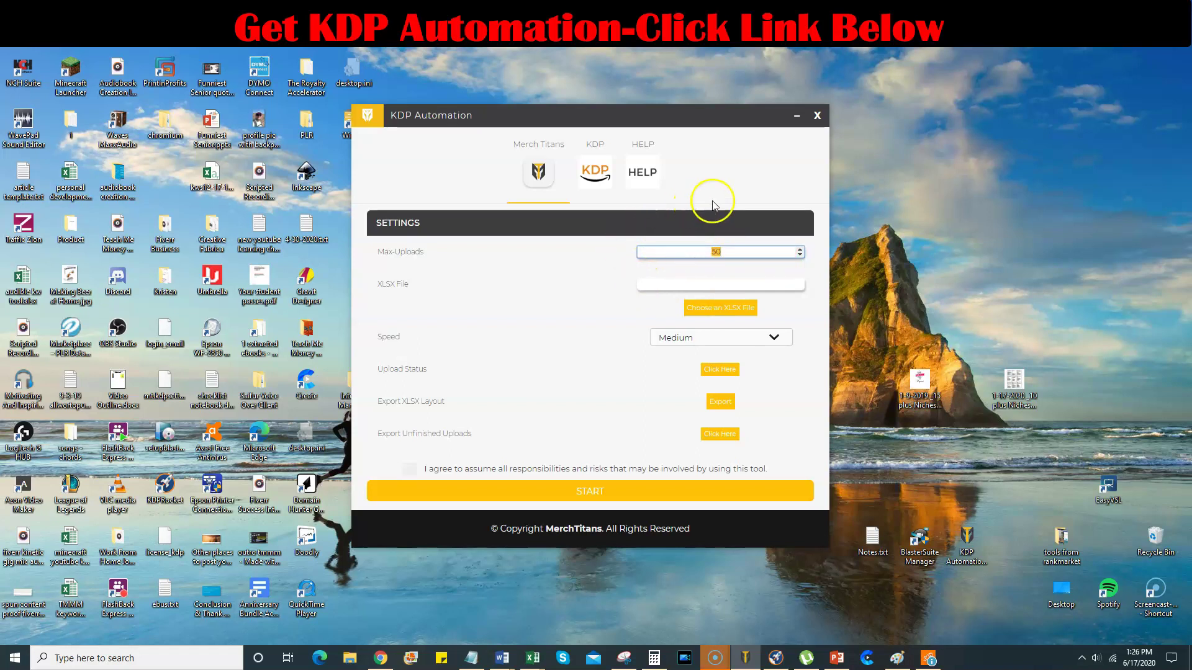
{"action": "left_click", "coordinate": [745, 200]}
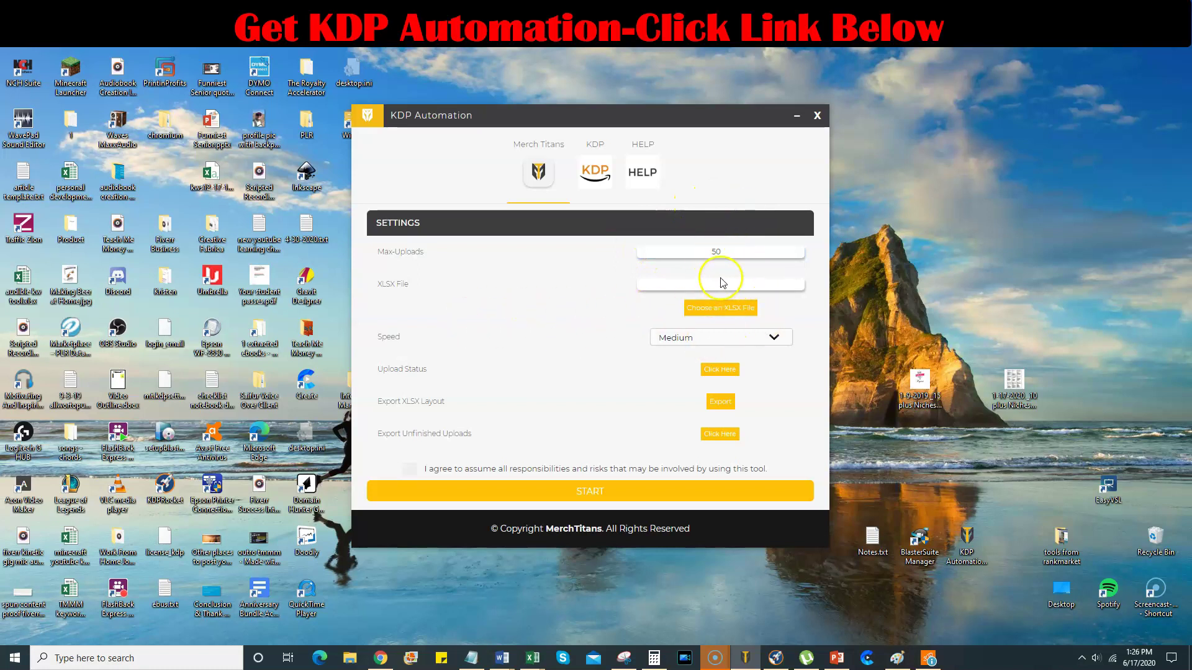
{"action": "left_click", "coordinate": [774, 339]}
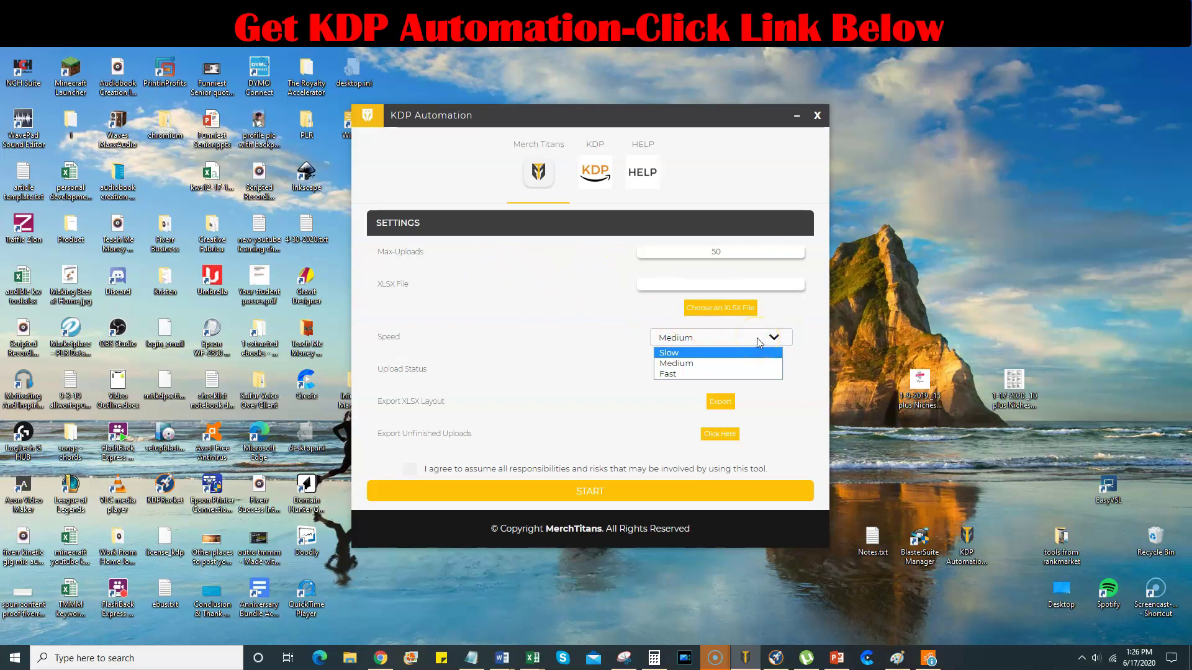
{"action": "left_click", "coordinate": [694, 365]}
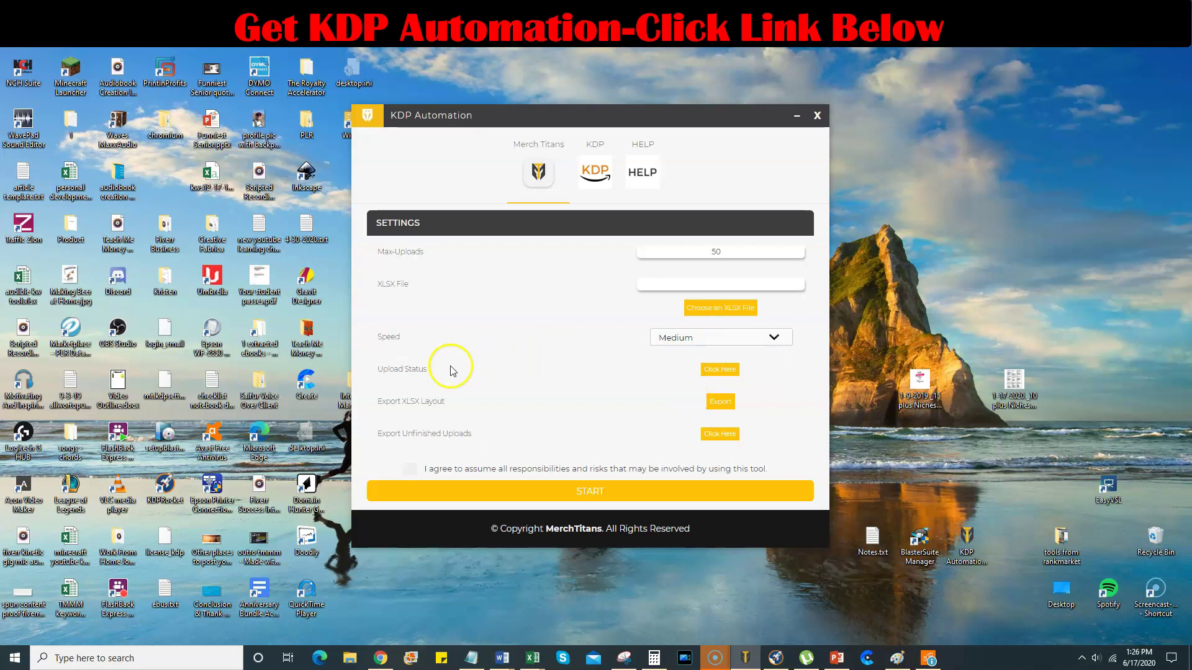
Review the available upload speed options and keep Medium.
{"action": "left_click", "coordinate": [694, 342]}
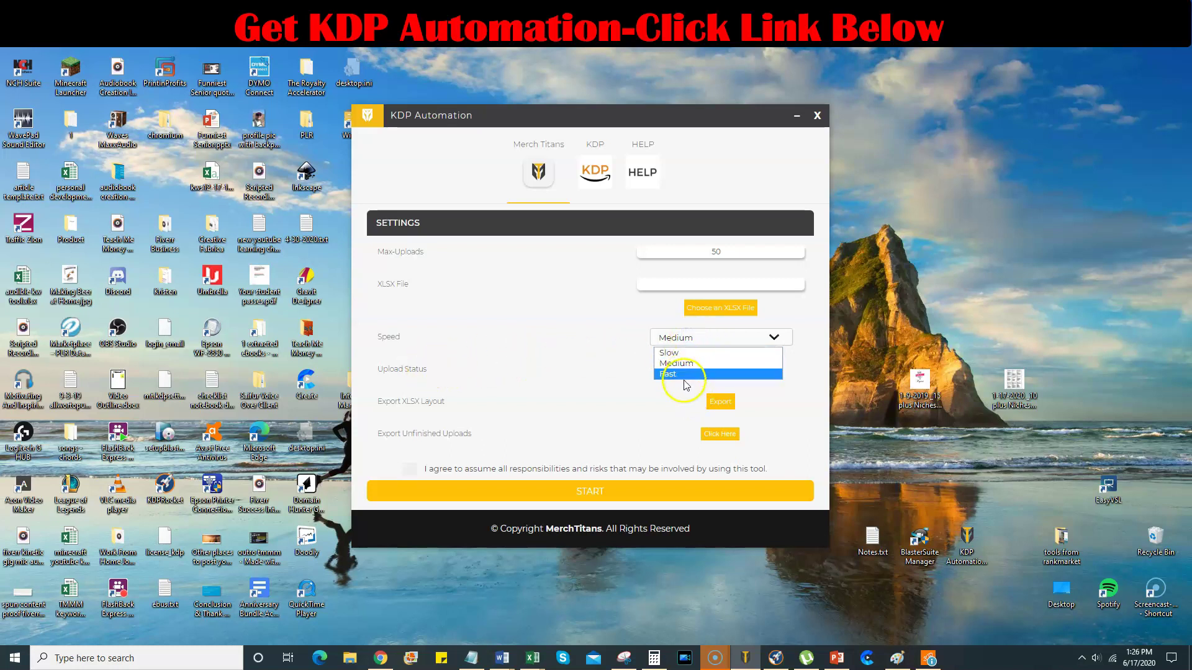
{"action": "left_click", "coordinate": [618, 335]}
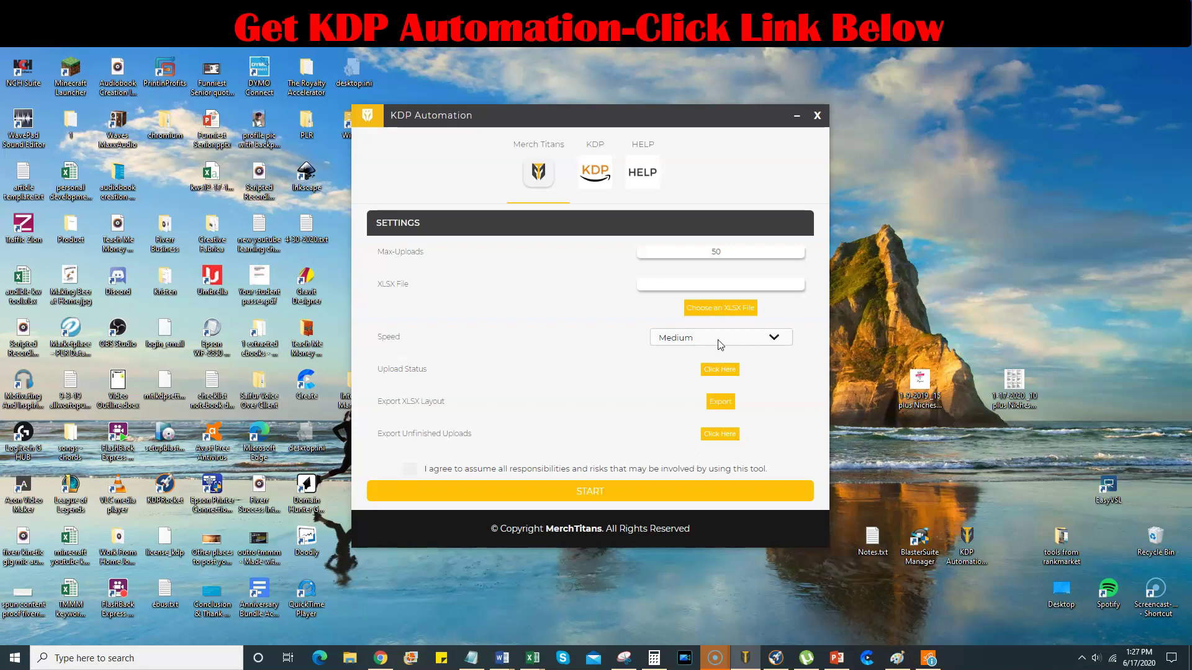
{"action": "left_click", "coordinate": [739, 333]}
Open the KDP settings and examine the starting XLSX row and the number of tabs to run in parallel.
{"action": "left_click", "coordinate": [594, 190]}
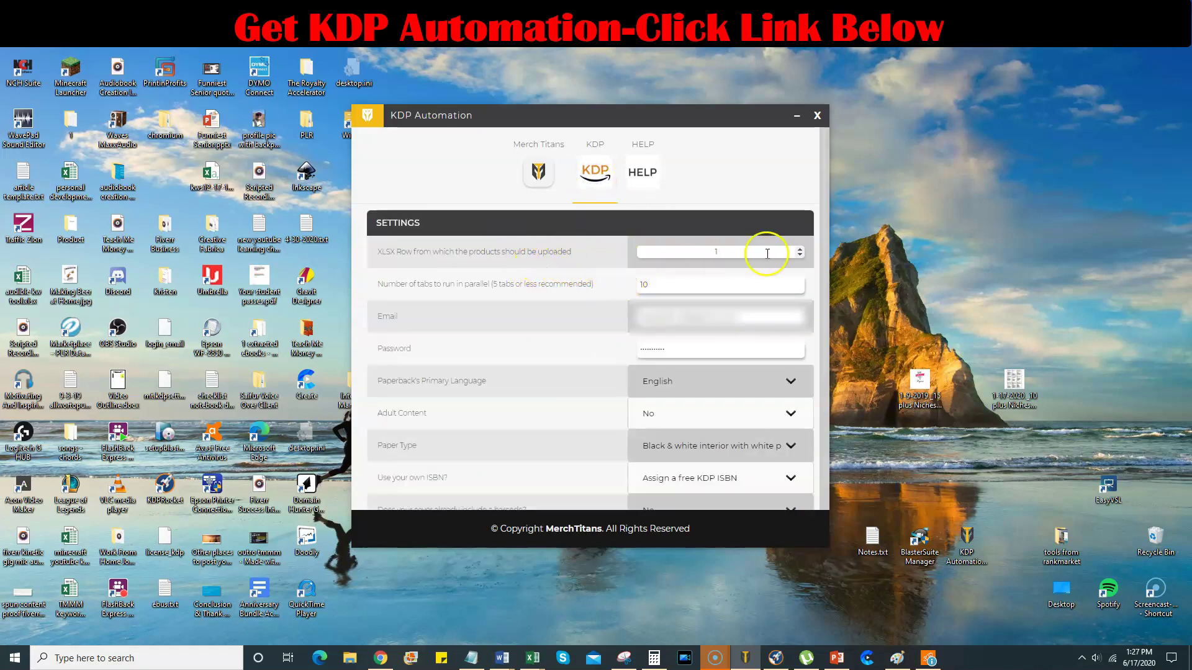
{"action": "left_click_drag", "start_coordinate": [722, 251], "coordinate": [676, 251]}
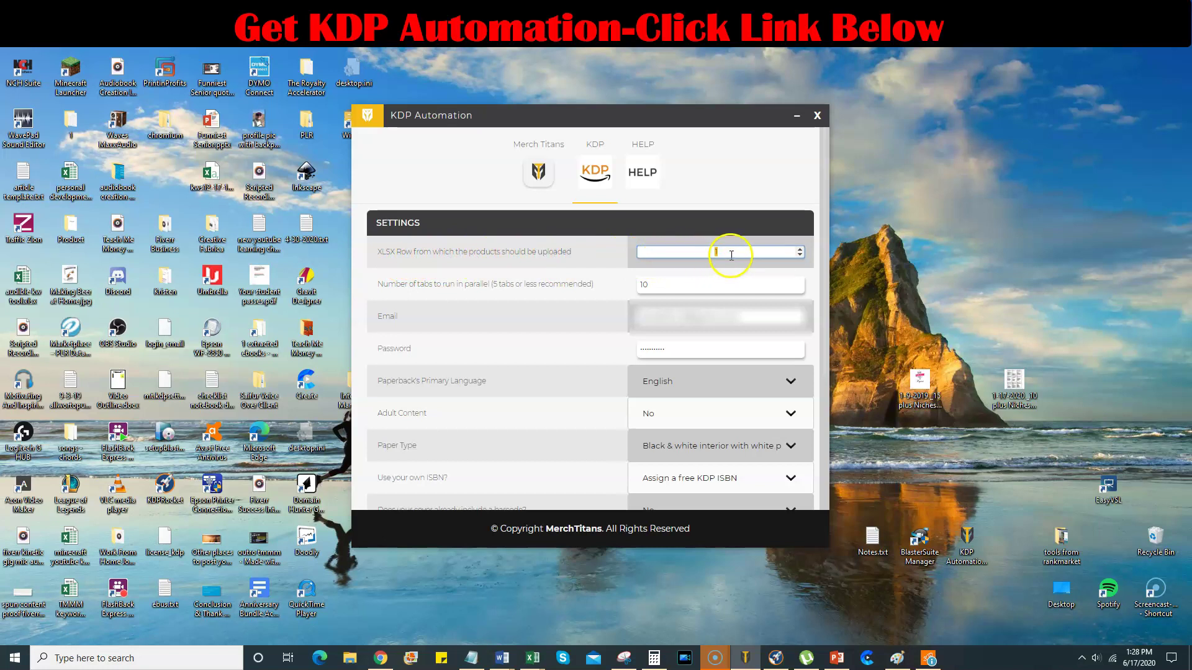
{"action": "left_click", "coordinate": [713, 249]}
{"action": "key", "text": "Tab"}
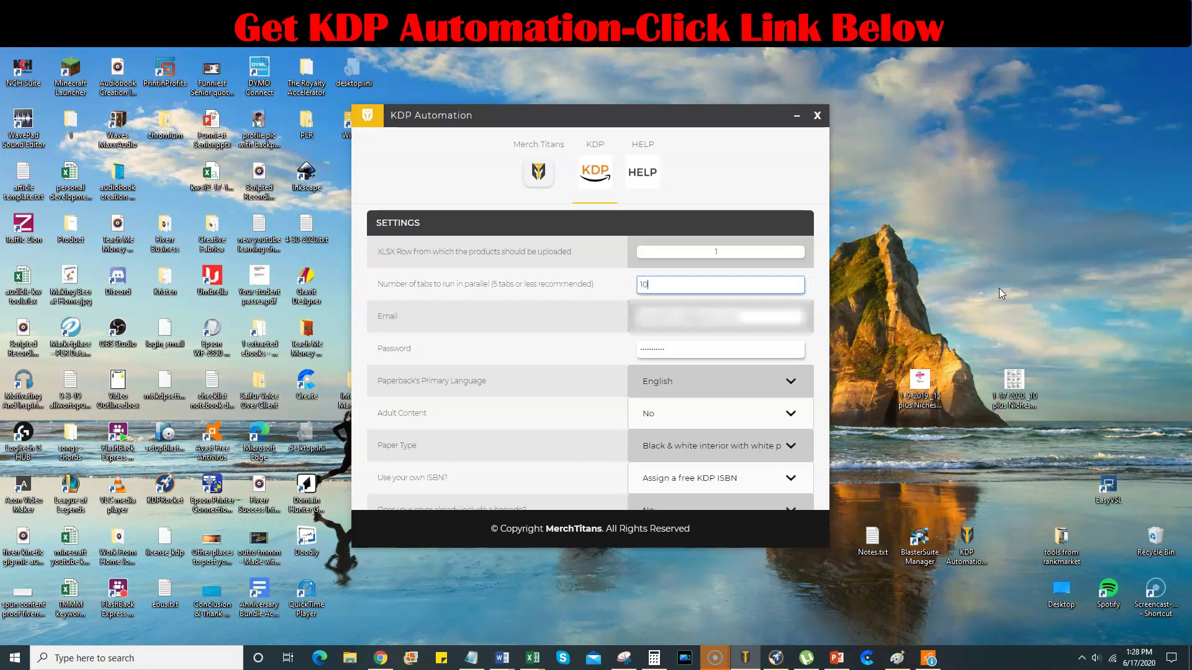
{"action": "left_click", "coordinate": [586, 271]}
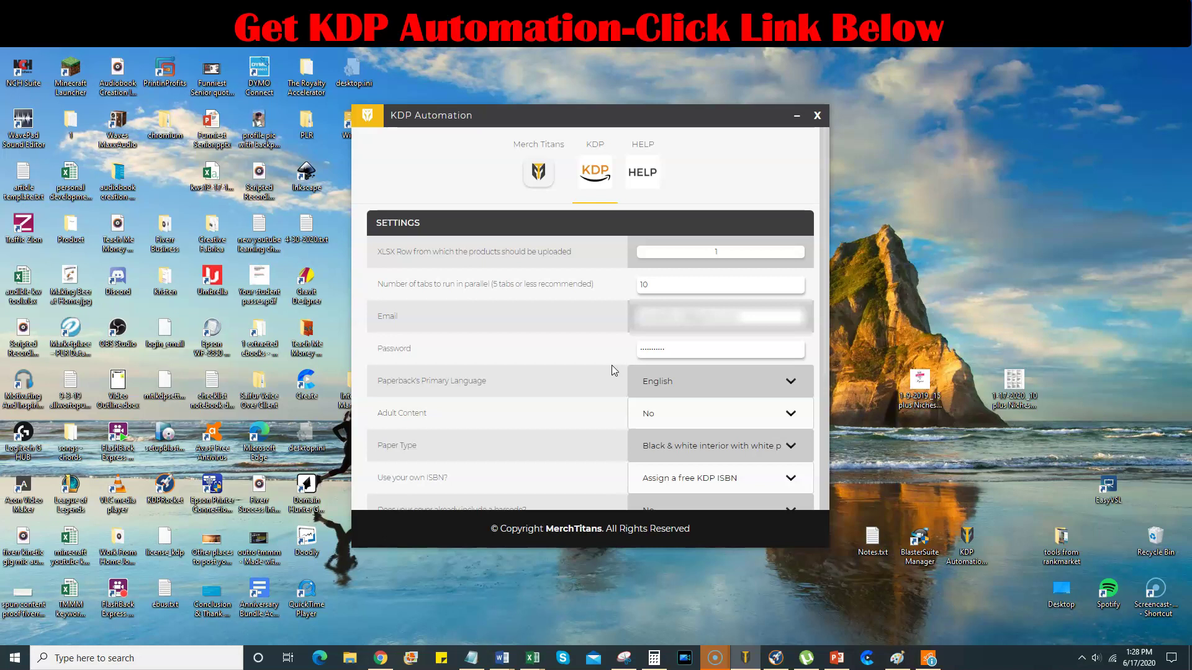
Examine the paperback settings from primary language to marketplace prices, including the paper type options.
{"action": "scroll", "coordinate": [612, 365], "scroll_direction": "down", "scroll_amount": 2}
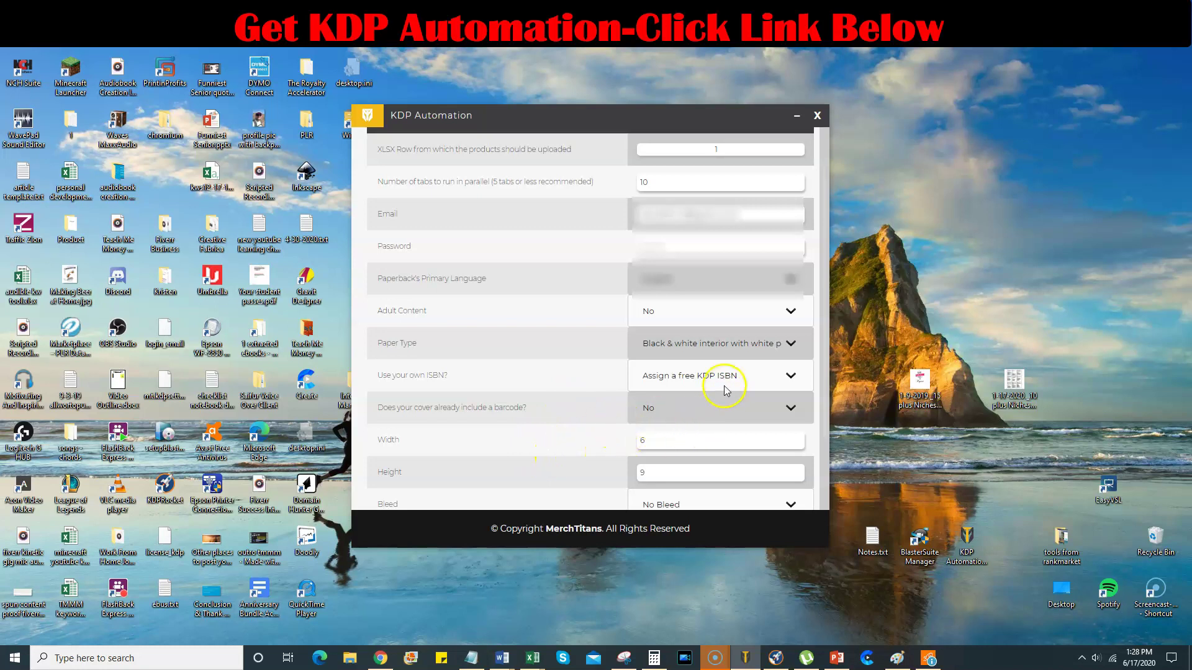
{"action": "left_click", "coordinate": [684, 342]}
{"action": "left_click", "coordinate": [675, 371]}
{"action": "scroll", "coordinate": [588, 404], "scroll_direction": "down", "scroll_amount": 3}
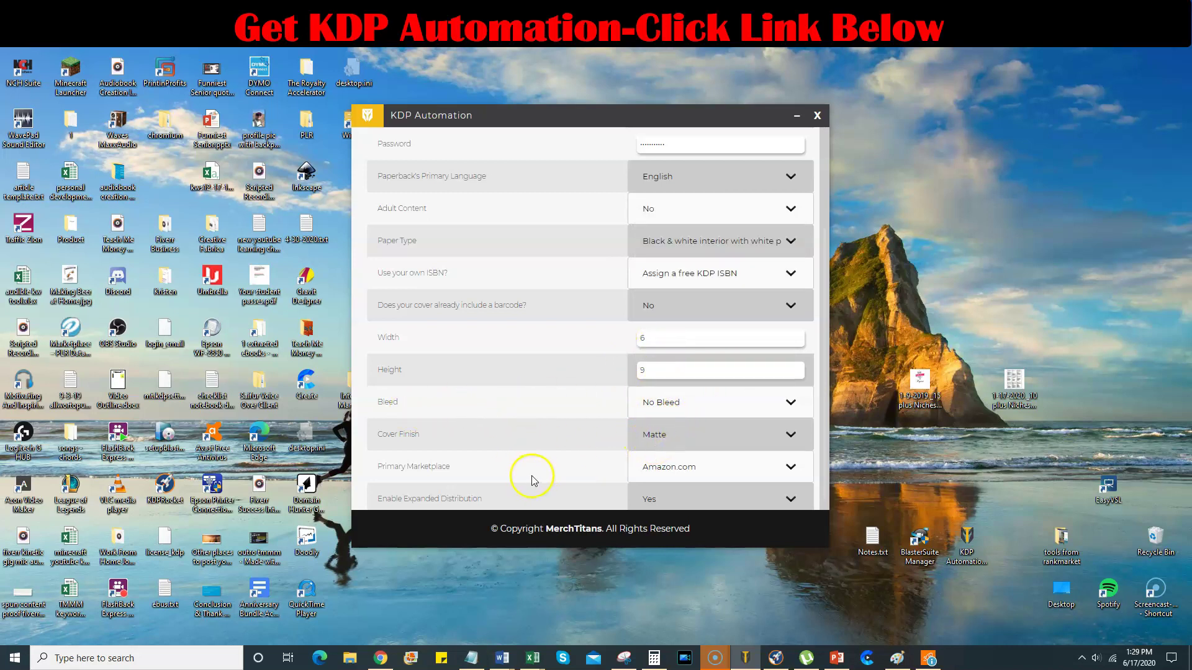
{"action": "scroll", "coordinate": [534, 480], "scroll_direction": "down", "scroll_amount": 2}
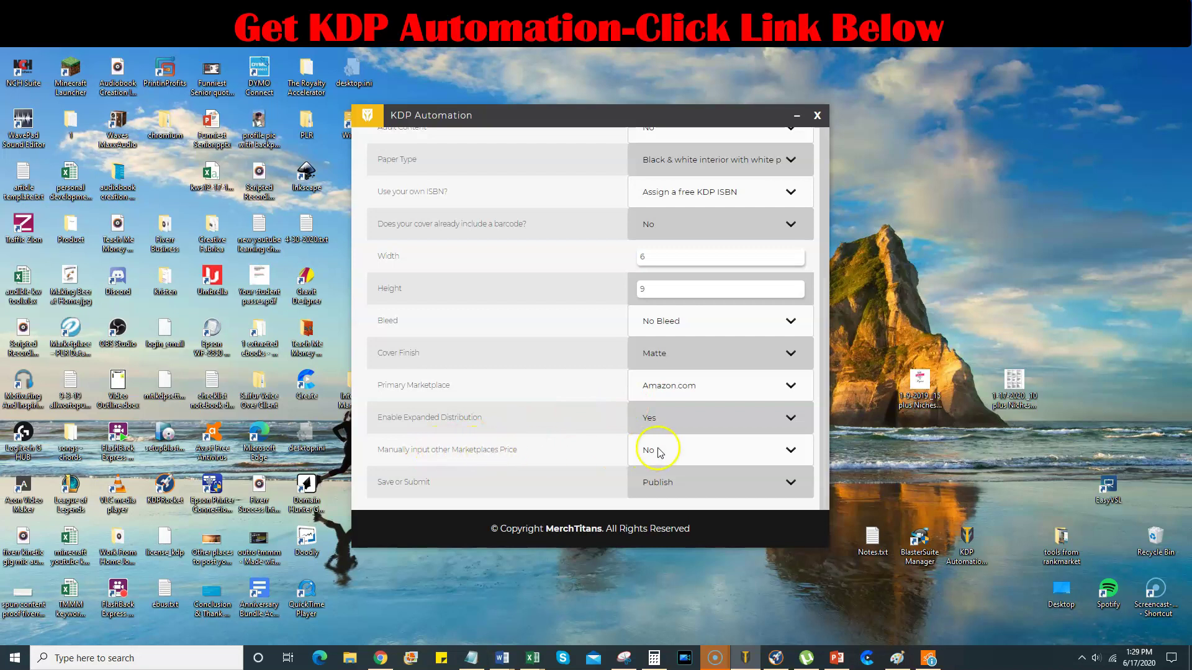
Check the Save or Submit choices, Save as Draft and Publish, and keep Publish.
{"action": "left_click", "coordinate": [790, 485]}
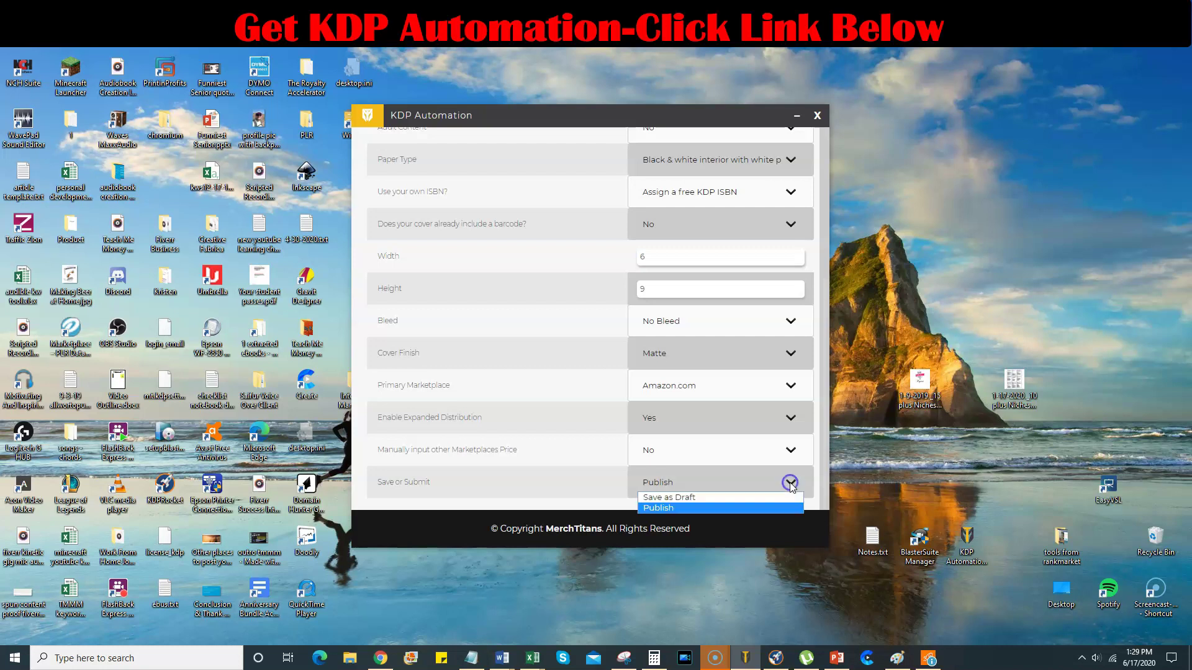
{"action": "left_click", "coordinate": [712, 496]}
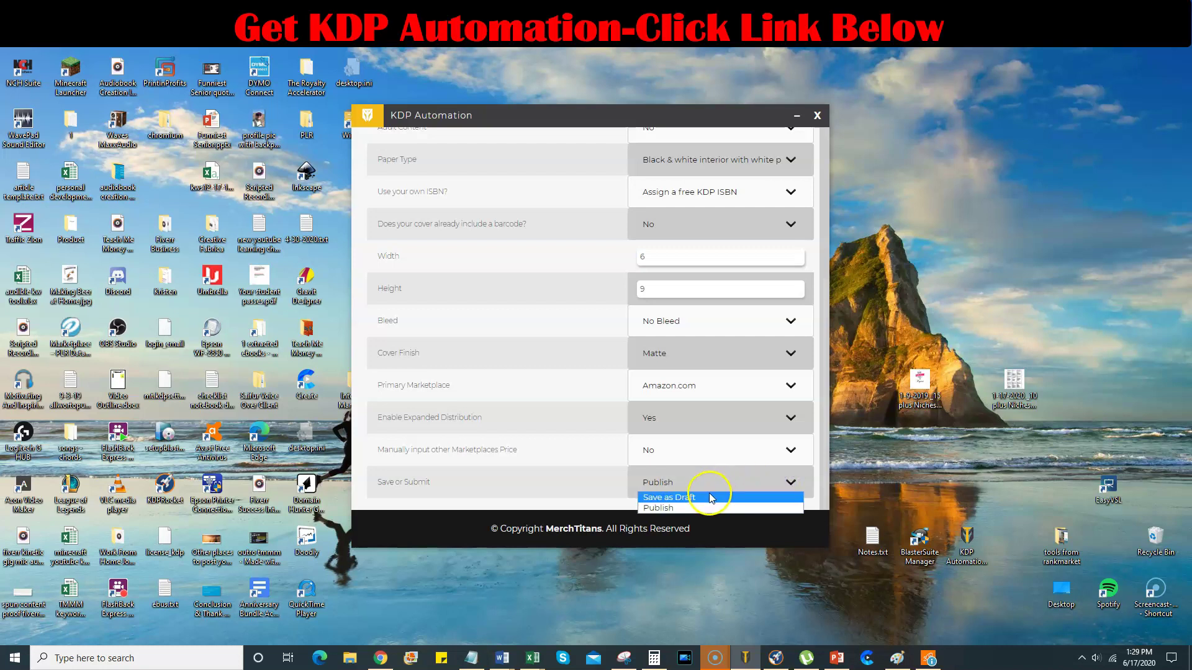
{"action": "left_click", "coordinate": [708, 507]}
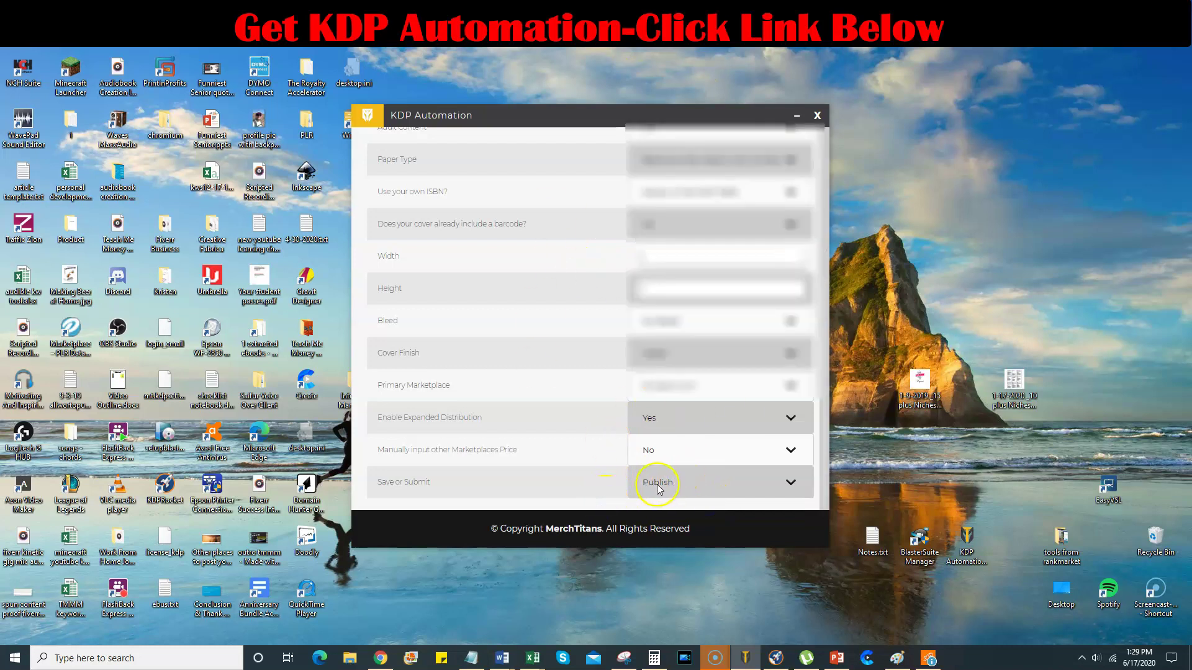
{"action": "scroll", "coordinate": [617, 399], "scroll_direction": "up", "scroll_amount": 5}
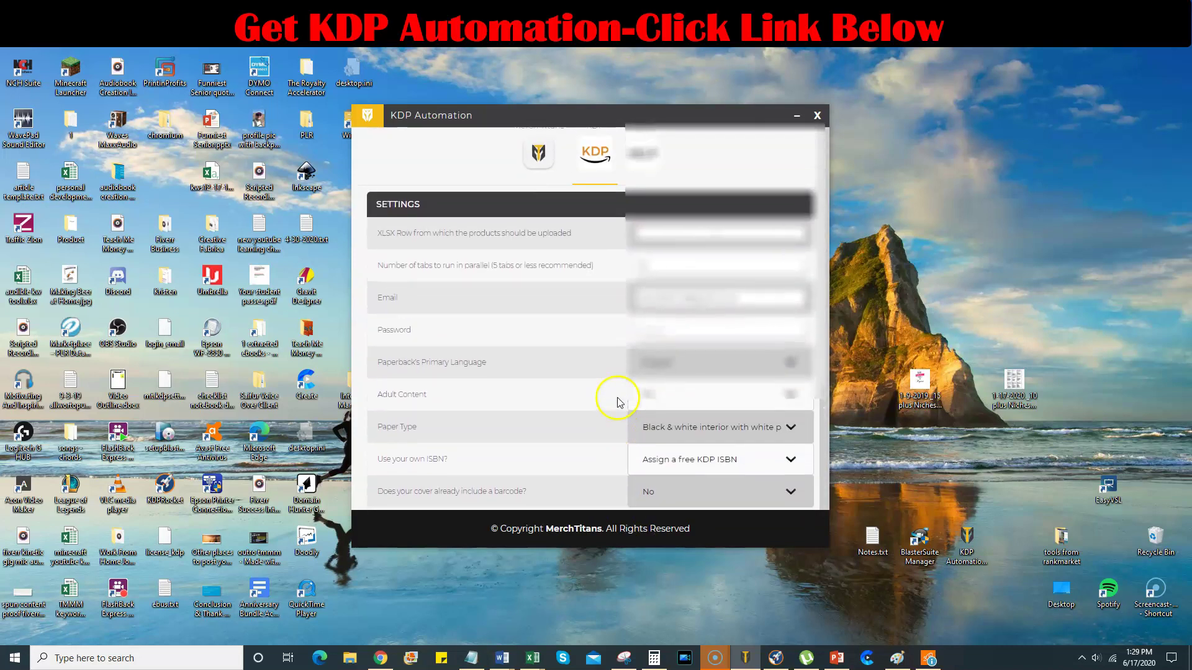
Return to the Merch Titans settings, switch to the KDP Automation workbook in Excel and highlight the book titles.
{"action": "left_click", "coordinate": [538, 177]}
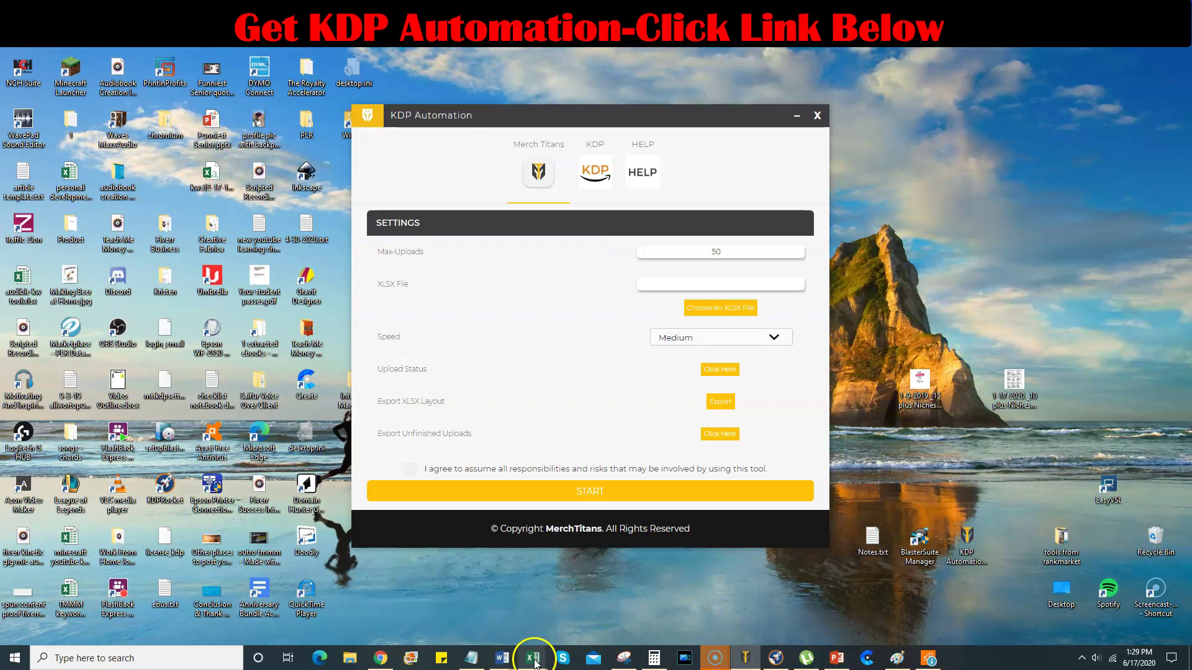
{"action": "mouse_move", "coordinate": [534, 663]}
{"action": "left_click", "coordinate": [583, 614]}
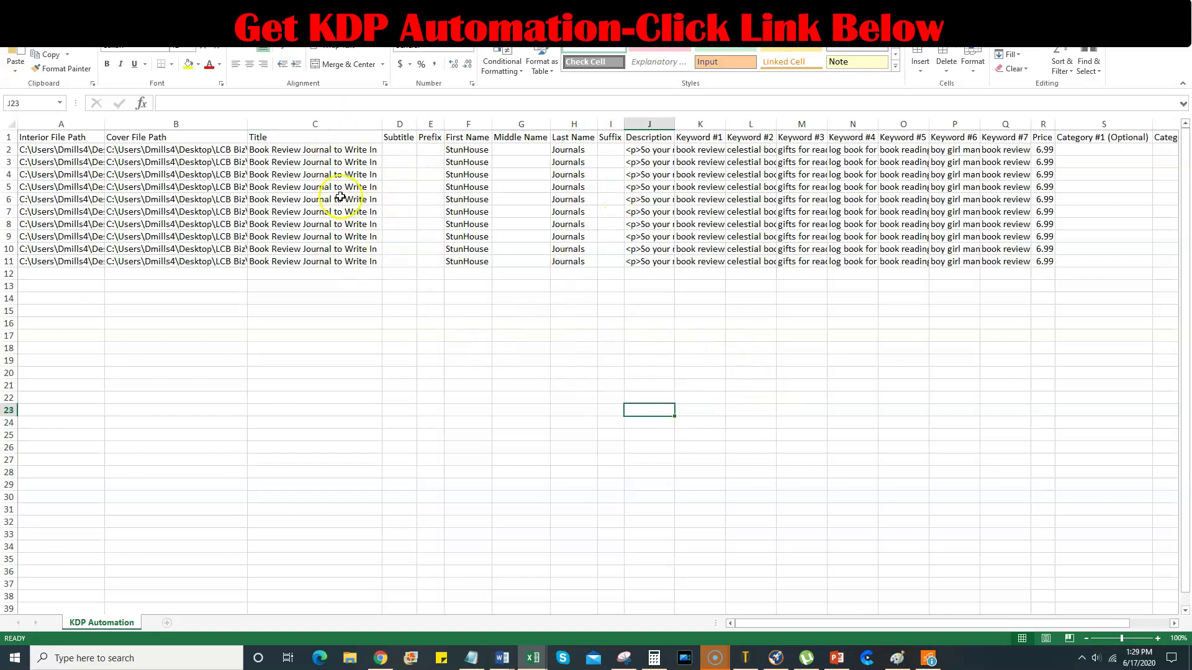
{"action": "left_click_drag", "start_coordinate": [314, 149], "coordinate": [328, 262]}
{"action": "left_click", "coordinate": [834, 323]}
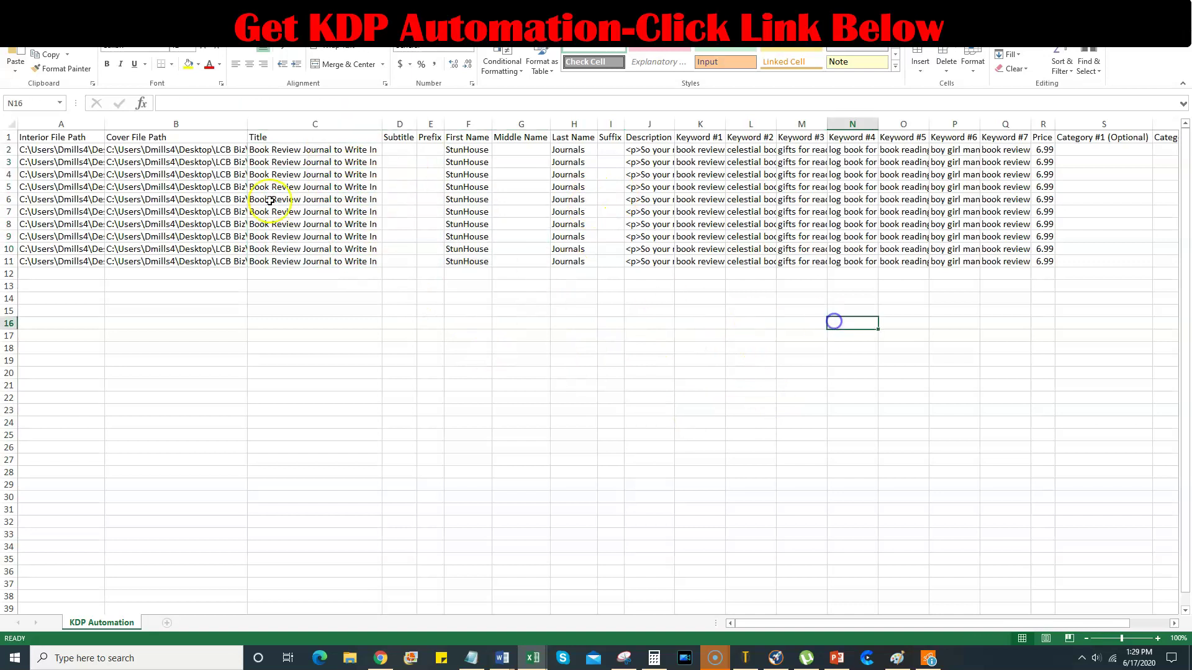
Highlight the cover file paths and widen the Cover File Path and Interior File Path columns.
{"action": "left_click_drag", "start_coordinate": [184, 151], "coordinate": [173, 259]}
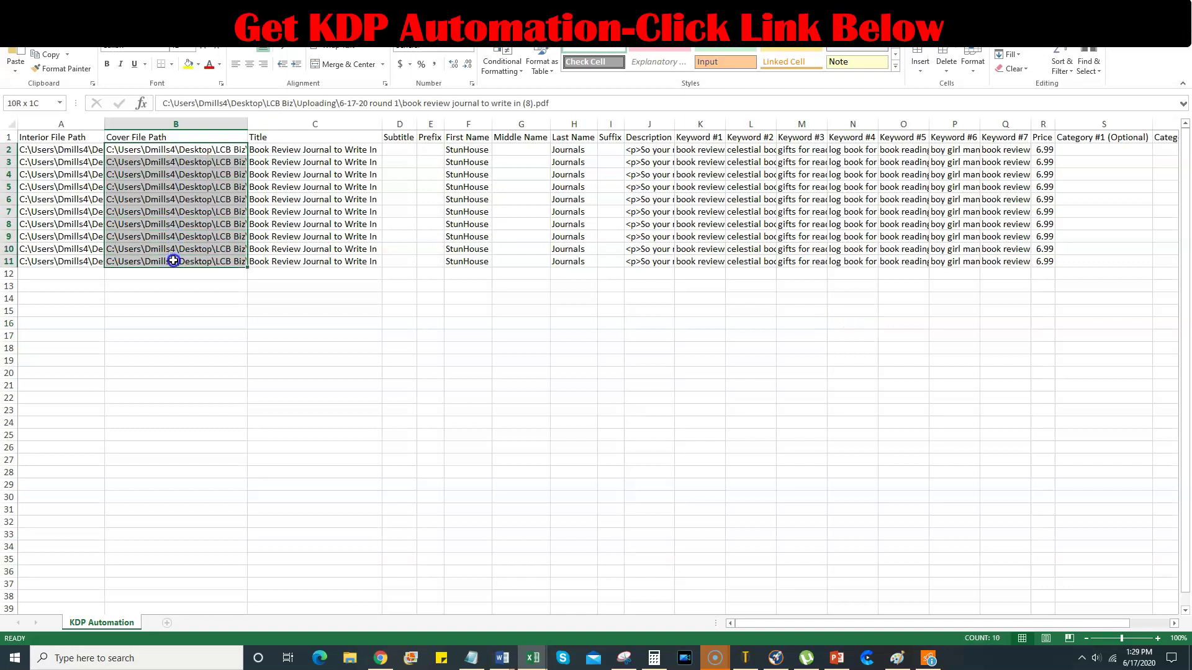
{"action": "left_click_drag", "start_coordinate": [173, 150], "coordinate": [188, 258]}
{"action": "left_click_drag", "start_coordinate": [247, 123], "coordinate": [199, 261]}
{"action": "left_click_drag", "start_coordinate": [166, 150], "coordinate": [154, 261]}
{"action": "left_click", "coordinate": [144, 294]}
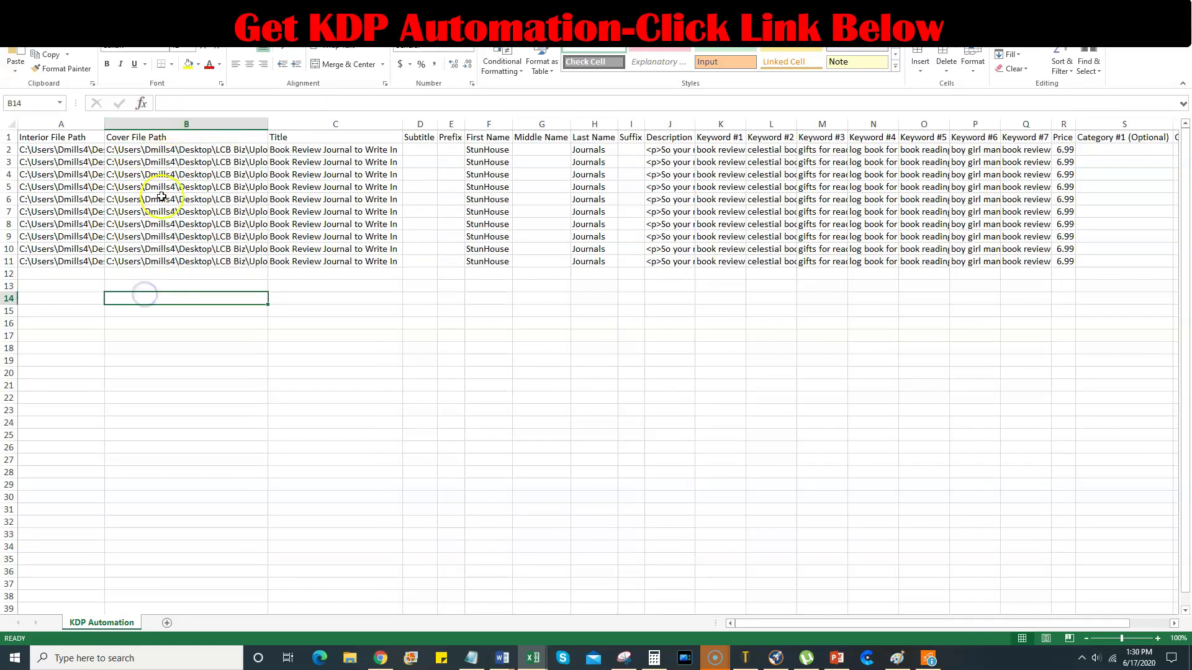
{"action": "left_click_drag", "start_coordinate": [105, 124], "coordinate": [133, 123]}
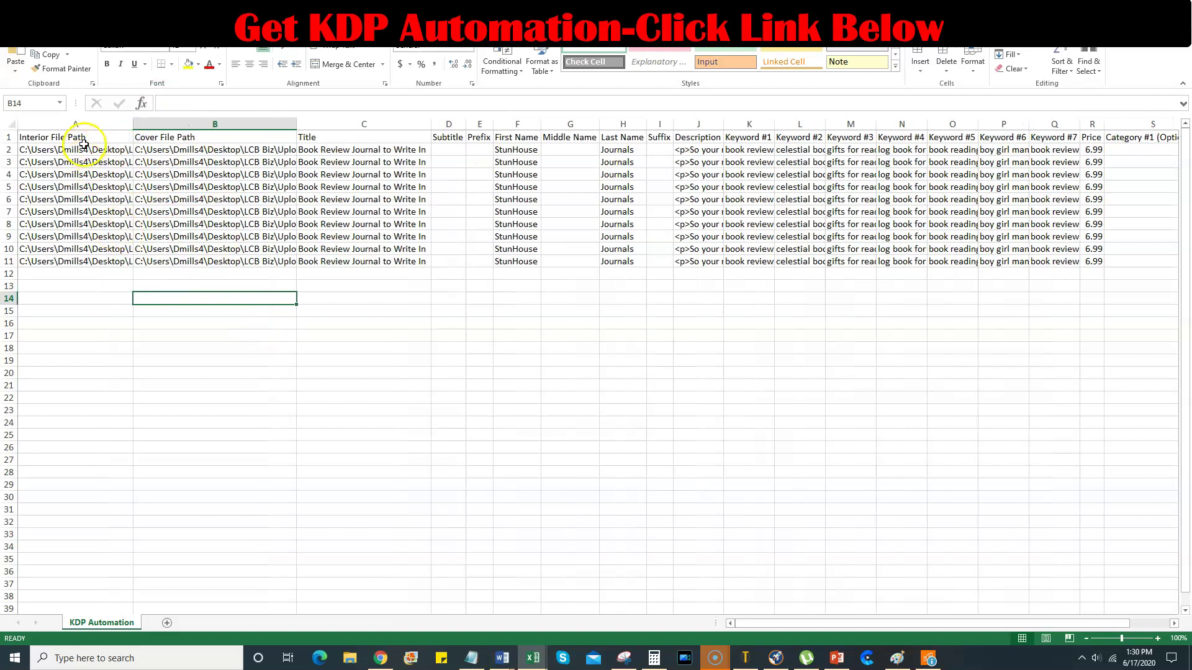
Examine the full interior file path in A2 and the first book's row from Interior File Path to Description.
{"action": "left_click", "coordinate": [92, 151]}
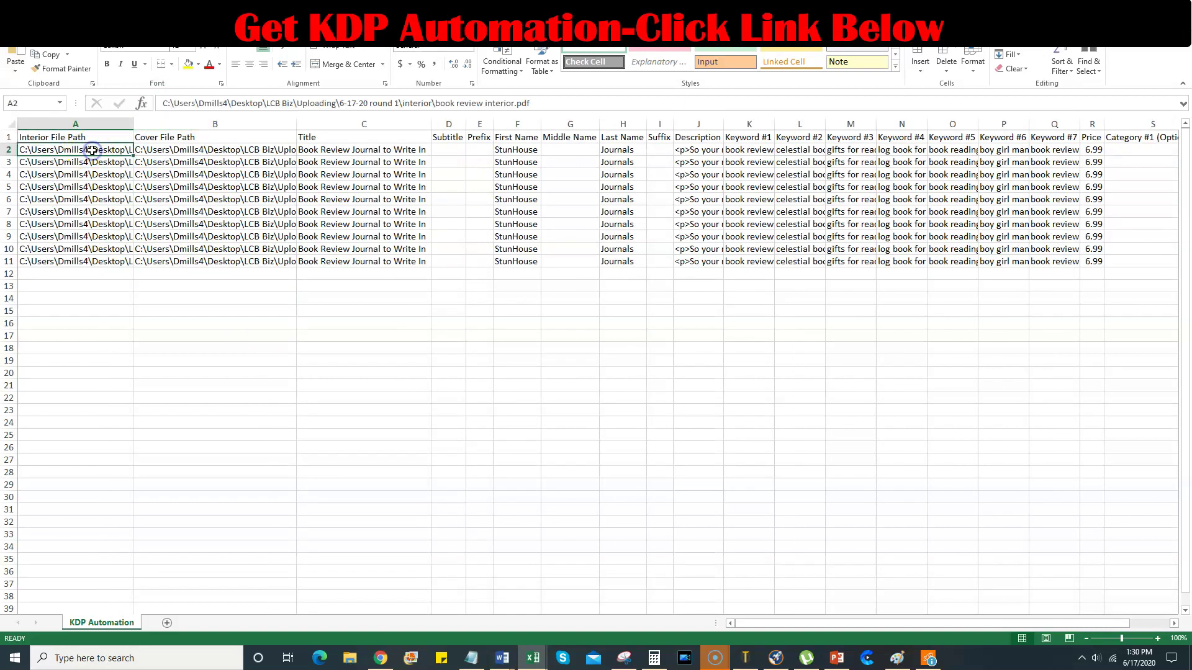
{"action": "left_click_drag", "start_coordinate": [542, 104], "coordinate": [136, 103]}
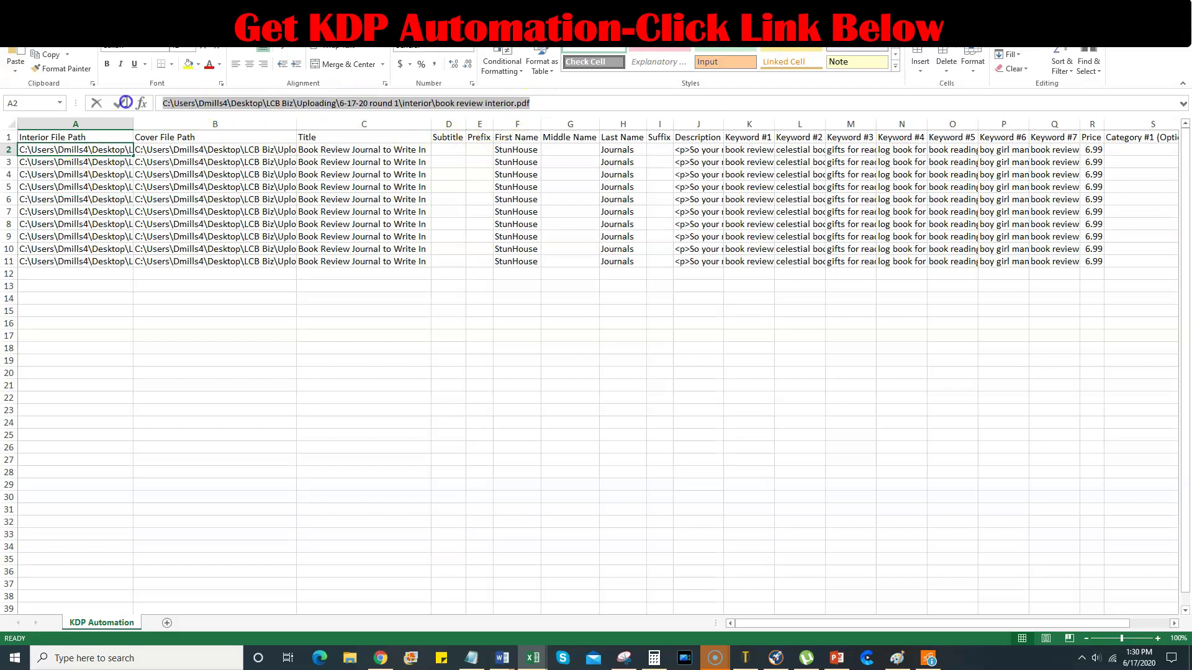
{"action": "left_click", "coordinate": [213, 223]}
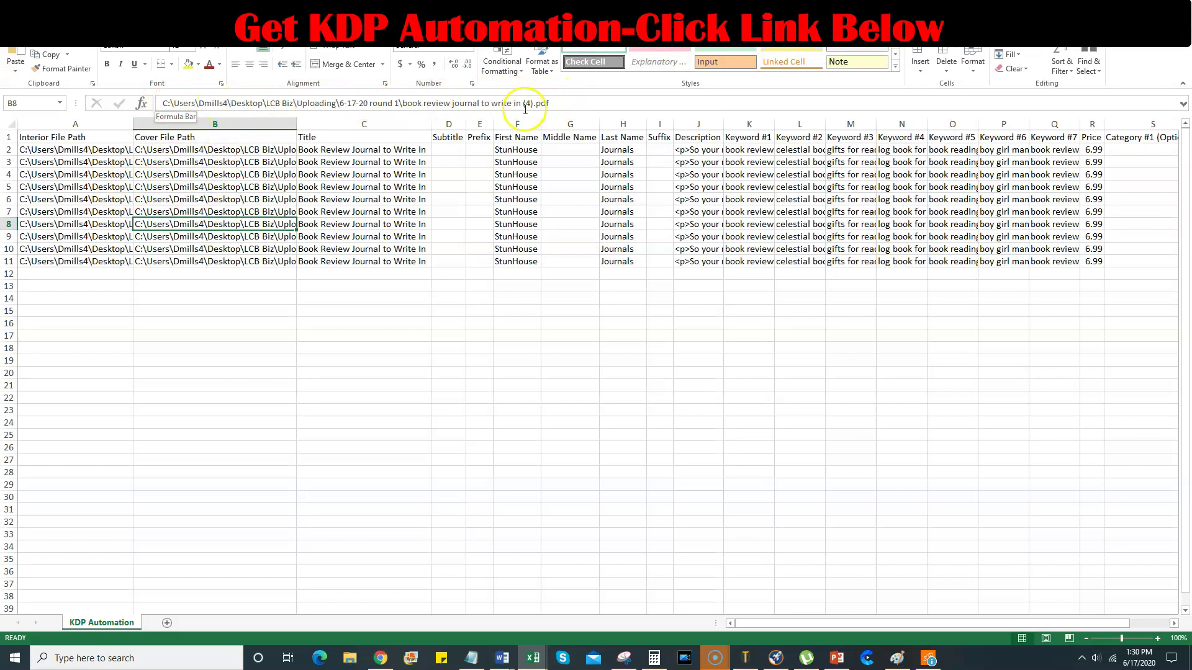
{"action": "left_click", "coordinate": [92, 139]}
{"action": "left_click_drag", "start_coordinate": [90, 149], "coordinate": [689, 152]}
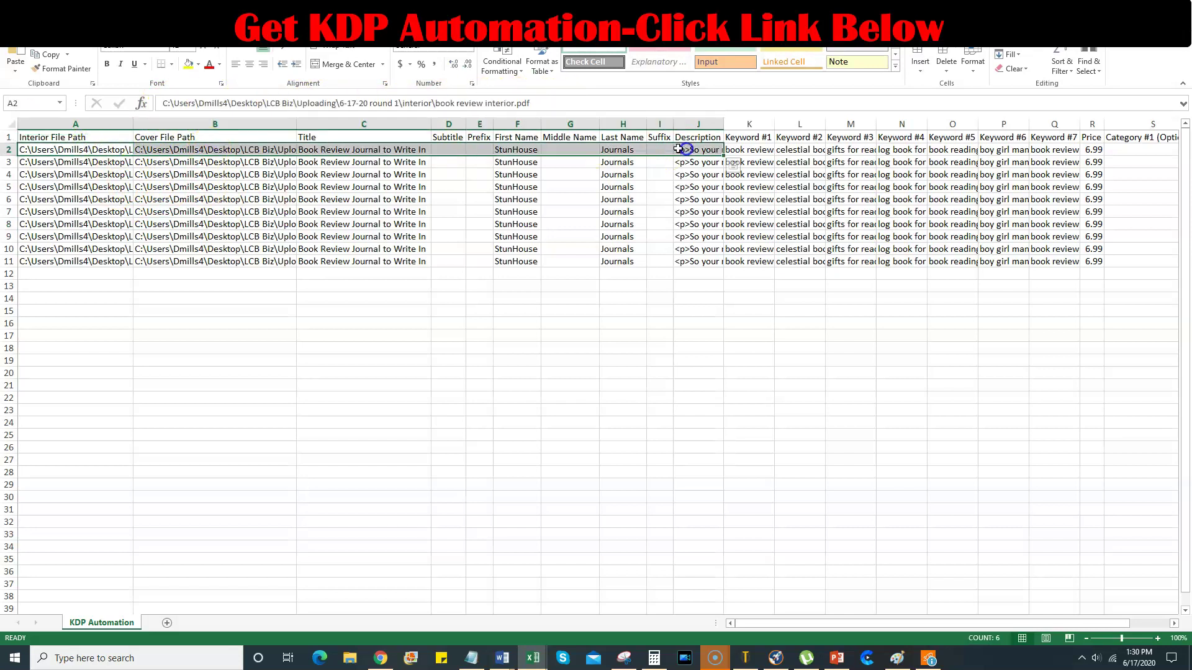
{"action": "left_click", "coordinate": [274, 211]}
Go through the cover file paths row by row from B2 to B11, comparing the file names.
{"action": "left_click", "coordinate": [180, 159]}
{"action": "left_click", "coordinate": [183, 150]}
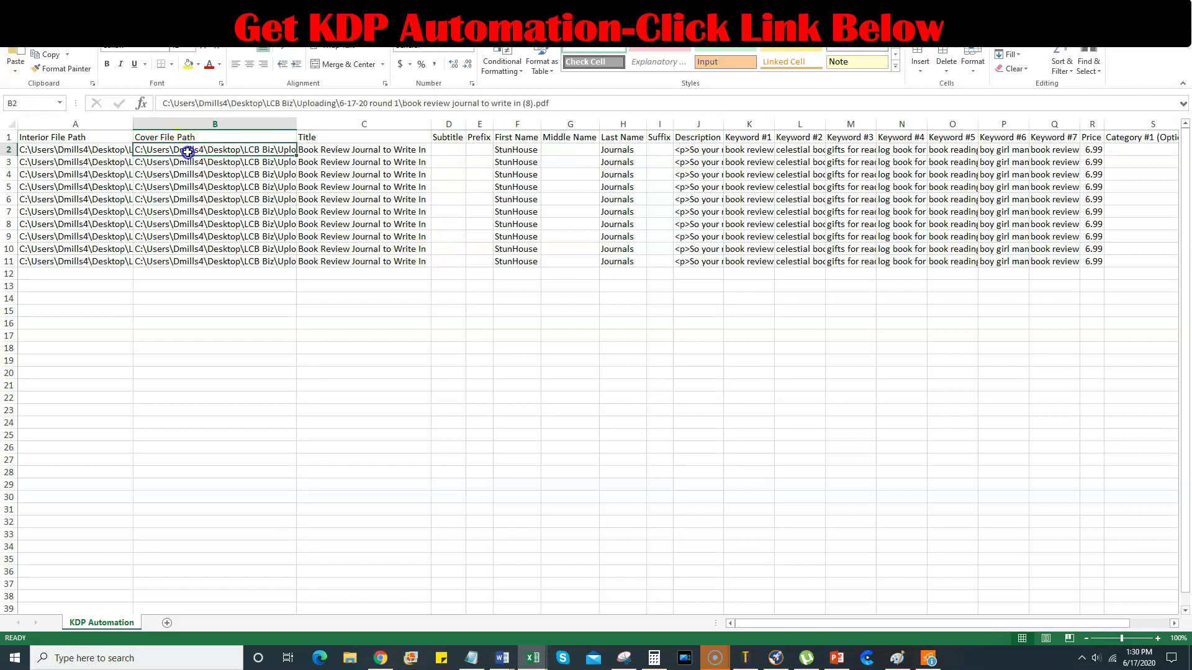
{"action": "left_click", "coordinate": [266, 163]}
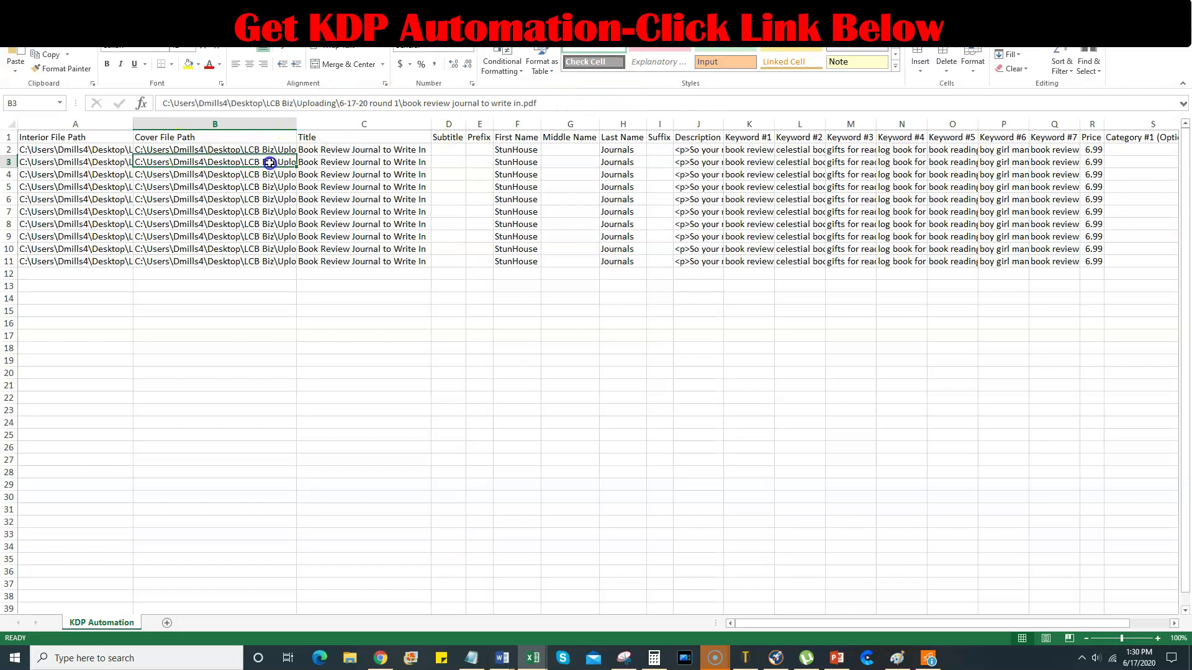
{"action": "left_click", "coordinate": [260, 175]}
{"action": "left_click", "coordinate": [251, 187]}
{"action": "left_click", "coordinate": [248, 200]}
{"action": "left_click", "coordinate": [247, 212]}
{"action": "left_click", "coordinate": [246, 225]}
{"action": "left_click", "coordinate": [249, 236]}
{"action": "left_click", "coordinate": [250, 249]}
{"action": "left_click", "coordinate": [252, 261]}
{"action": "left_click", "coordinate": [251, 199]}
{"action": "left_click", "coordinate": [274, 274]}
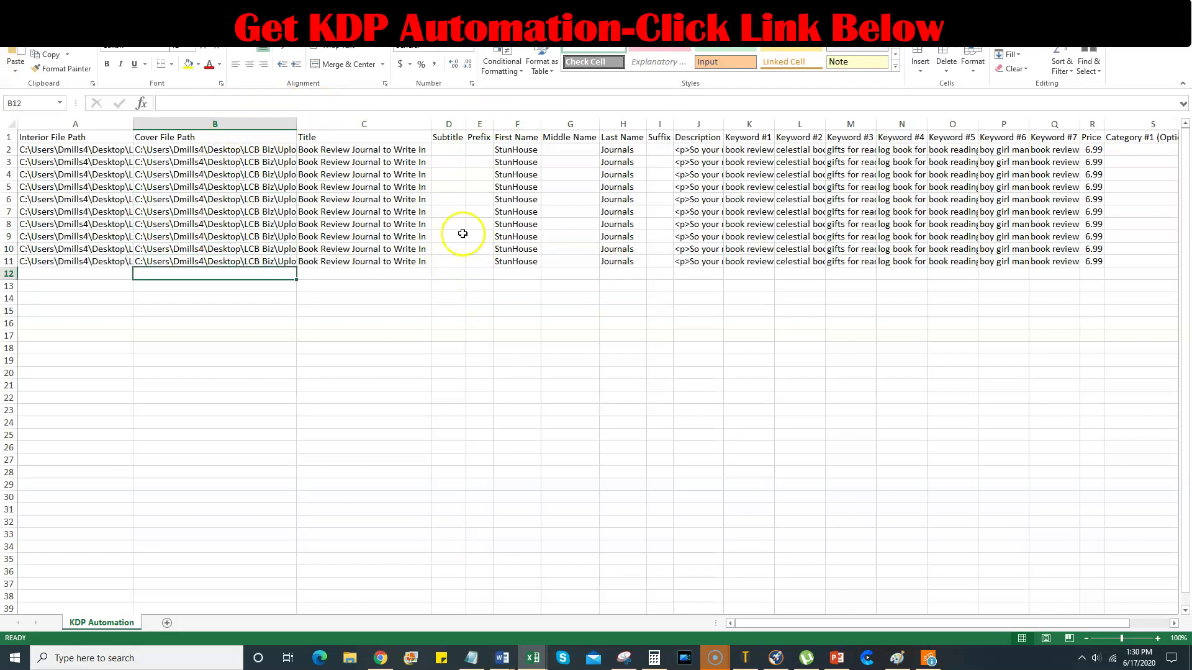
Fill the Subtitle cells D2 to D11 with "Log Book for Readers to Review Books After Reading 6x9 120 pages".
{"action": "left_click_drag", "start_coordinate": [366, 150], "coordinate": [382, 263]}
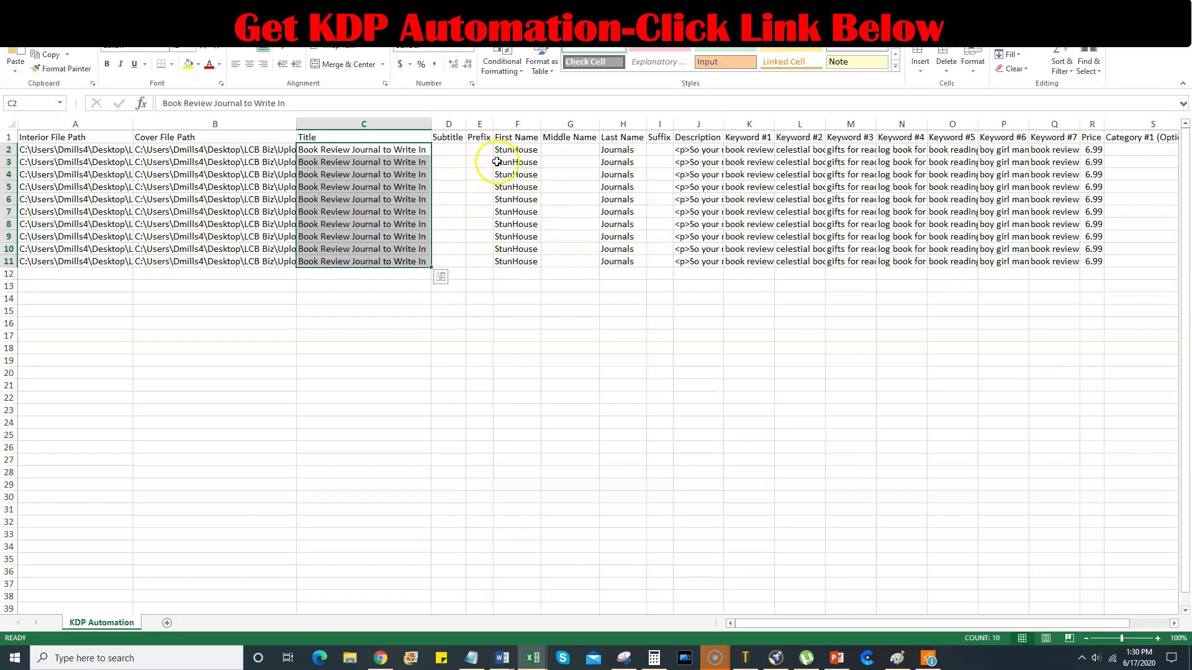
{"action": "left_click", "coordinate": [456, 151]}
{"action": "left_click_drag", "start_coordinate": [447, 152], "coordinate": [453, 255]}
{"action": "left_click", "coordinate": [458, 150]}
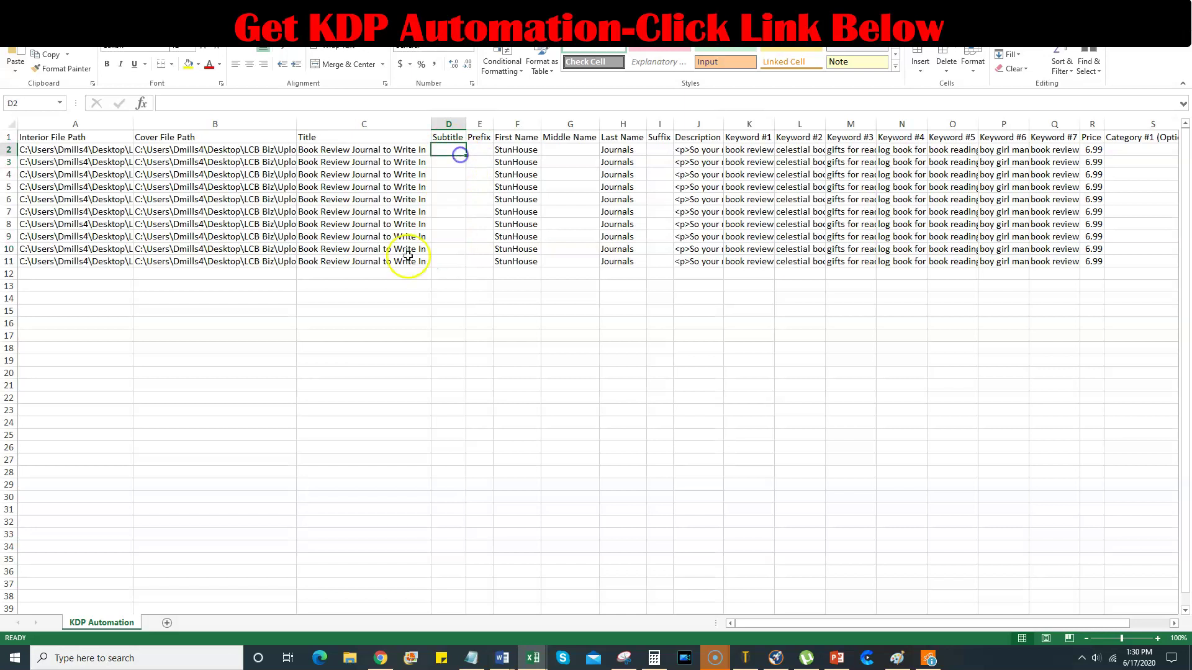
{"action": "type", "text": "Log Book for Readers to Review Books After Reading 6x9 120 pages Log Book for Readers to Review Books After Reading 6x9 120 pages Log Book for Readers to Review Books After Reading 6x9 120 pages Log Book for Readers to Review Books After Reading 6x9 120 pages Log Book for Readers to Review Books After Reading 6x9 120 pages Log Book for Readers to Review Books After Reading 6x9 120 pages Log Book for Readers to Review Books After Reading 6x9 120 pages Log Book for Readers to Review Books After Reading 6x9 120 pages Log Book for Readers to Review Books After Reading 6x9 120 pages Log Book for Readers to Review Books After Reading 6x9 120 pages"}
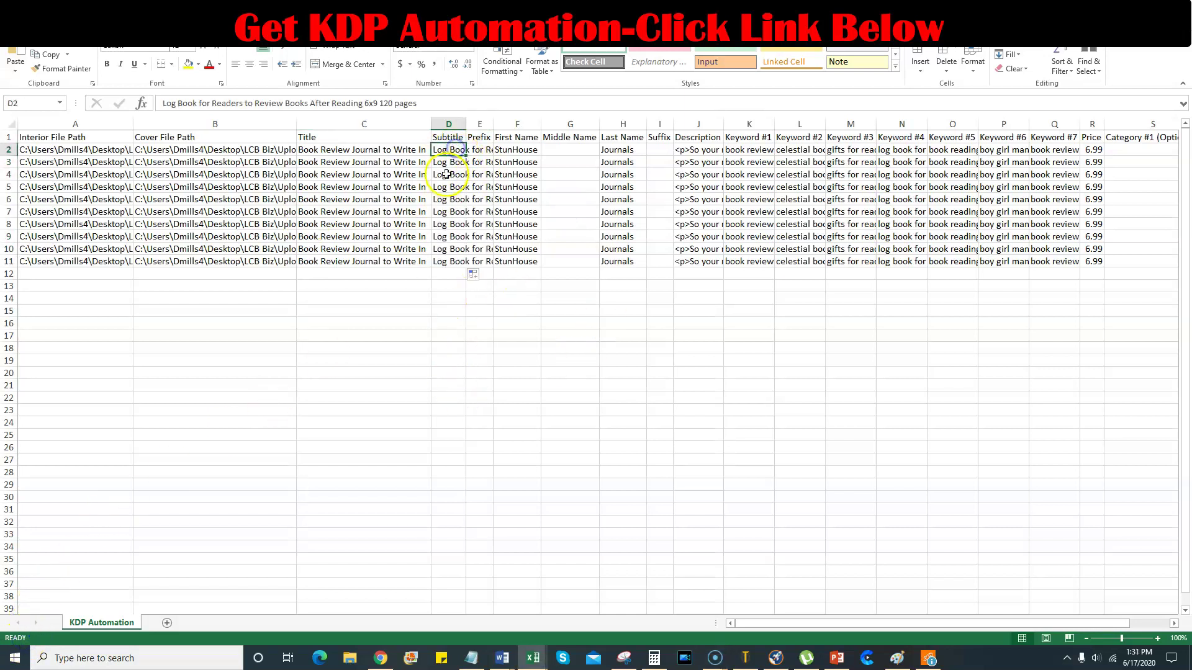
{"action": "left_click_drag", "start_coordinate": [456, 163], "coordinate": [457, 255]}
{"action": "left_click", "coordinate": [448, 211]}
Examine the First Name, Last Name and Description columns, including the full description text in J2.
{"action": "left_click_drag", "start_coordinate": [517, 136], "coordinate": [525, 266]}
{"action": "left_click_drag", "start_coordinate": [624, 136], "coordinate": [625, 268]}
{"action": "left_click", "coordinate": [726, 212]}
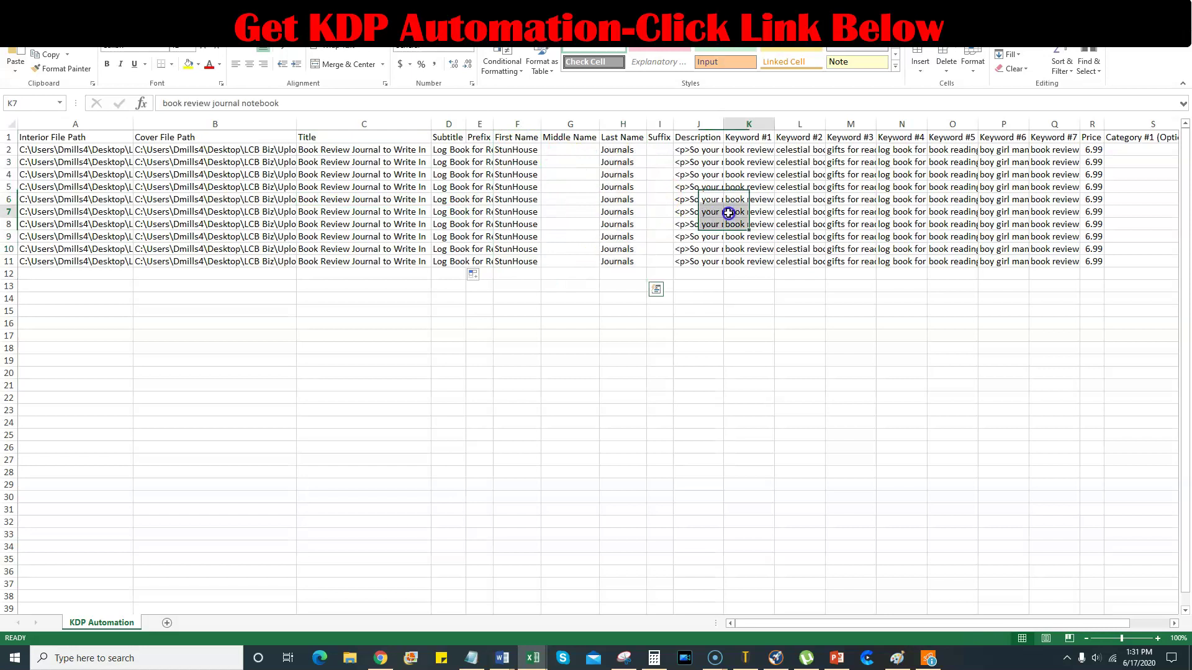
{"action": "left_click", "coordinate": [697, 149]}
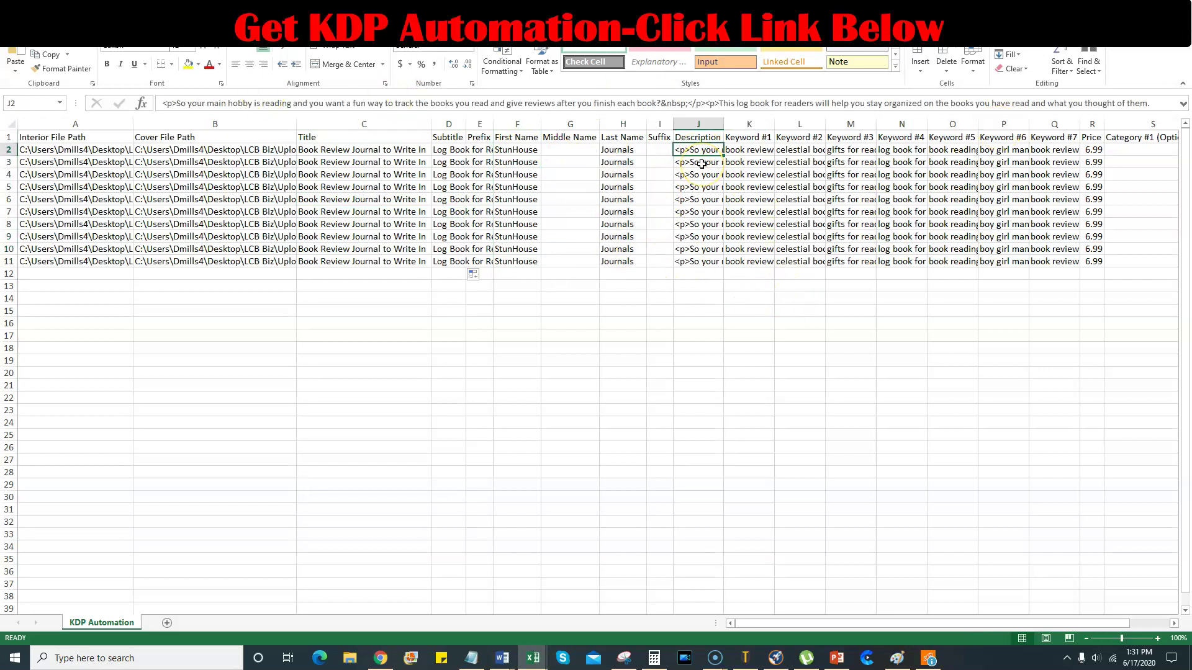
{"action": "left_click_drag", "start_coordinate": [701, 164], "coordinate": [704, 264]}
{"action": "left_click", "coordinate": [745, 229]}
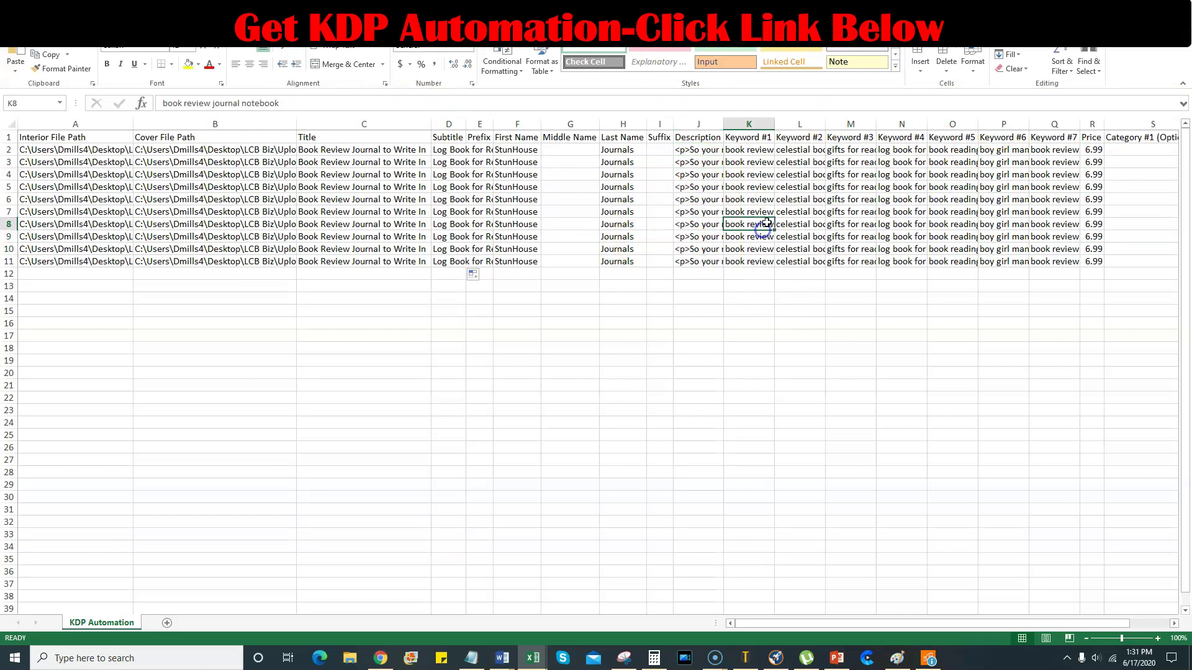
Go through the keyword columns from Keyword #1 to Keyword #7.
{"action": "left_click", "coordinate": [755, 139]}
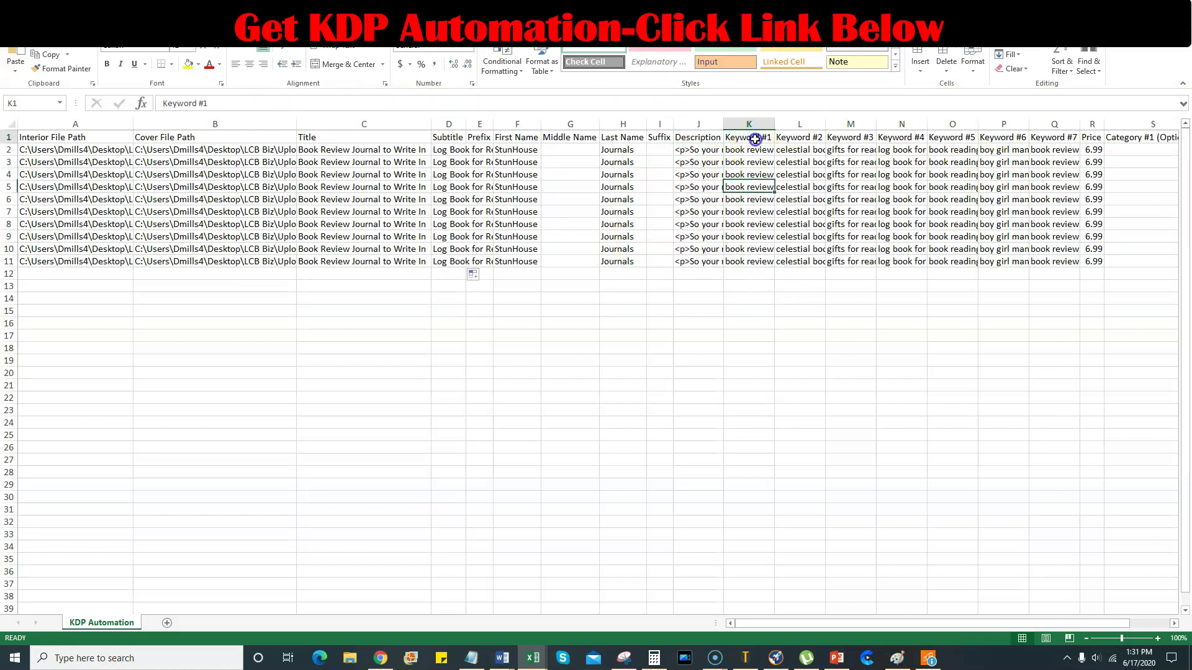
{"action": "left_click", "coordinate": [800, 138]}
{"action": "left_click", "coordinate": [893, 137]}
{"action": "left_click", "coordinate": [859, 147]}
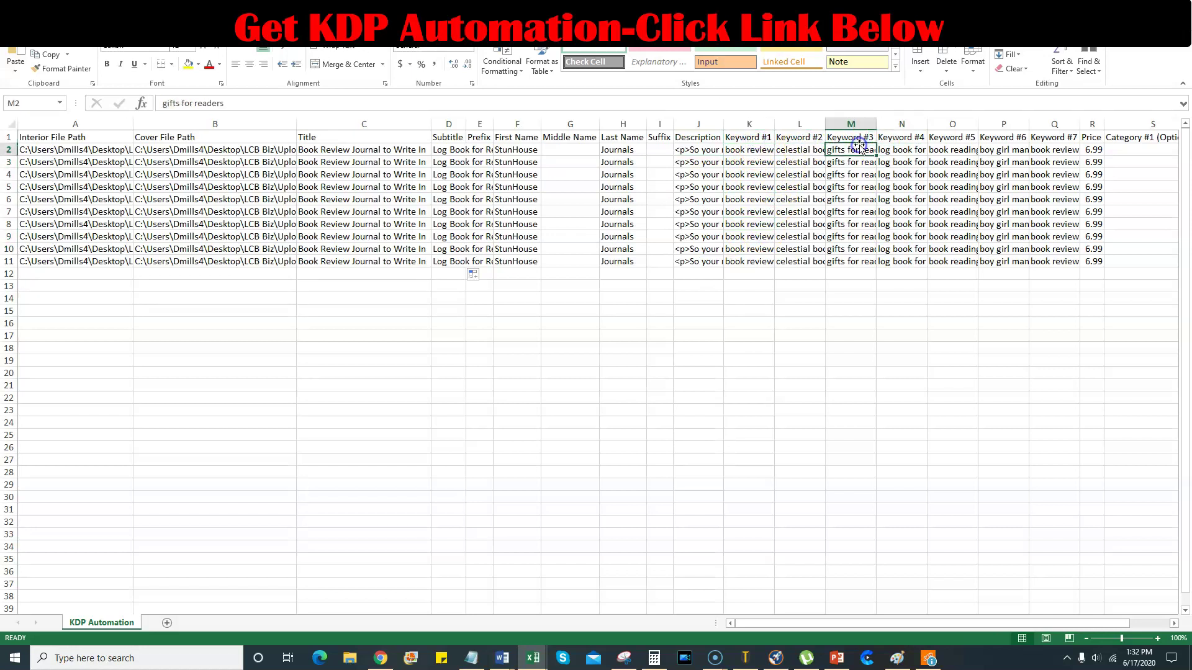
{"action": "left_click", "coordinate": [900, 138]}
{"action": "left_click", "coordinate": [951, 138]}
{"action": "left_click", "coordinate": [1002, 139]}
{"action": "left_click", "coordinate": [1058, 143]}
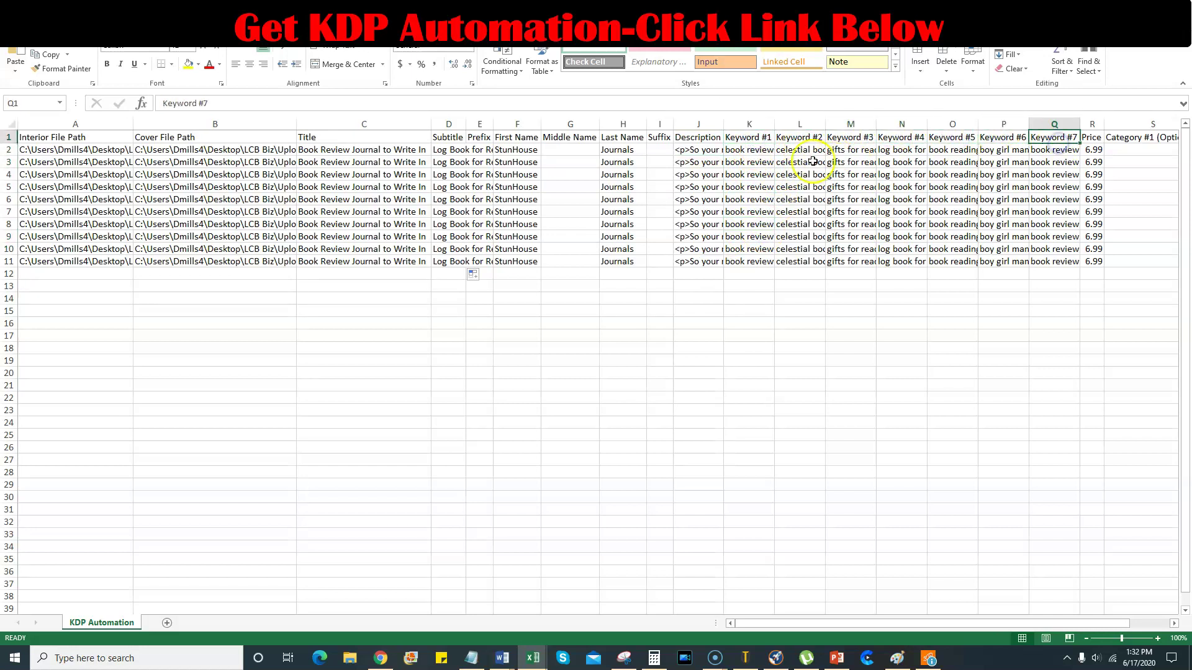
Read the keyword entries in row 2 across Keyword #1 to Keyword #7 and compare them with the rows below.
{"action": "left_click", "coordinate": [763, 155]}
{"action": "key", "text": "Right"}
{"action": "key", "text": "Right"}
{"action": "key", "text": "Right"}
{"action": "key", "text": "Right"}
{"action": "key", "text": "Right"}
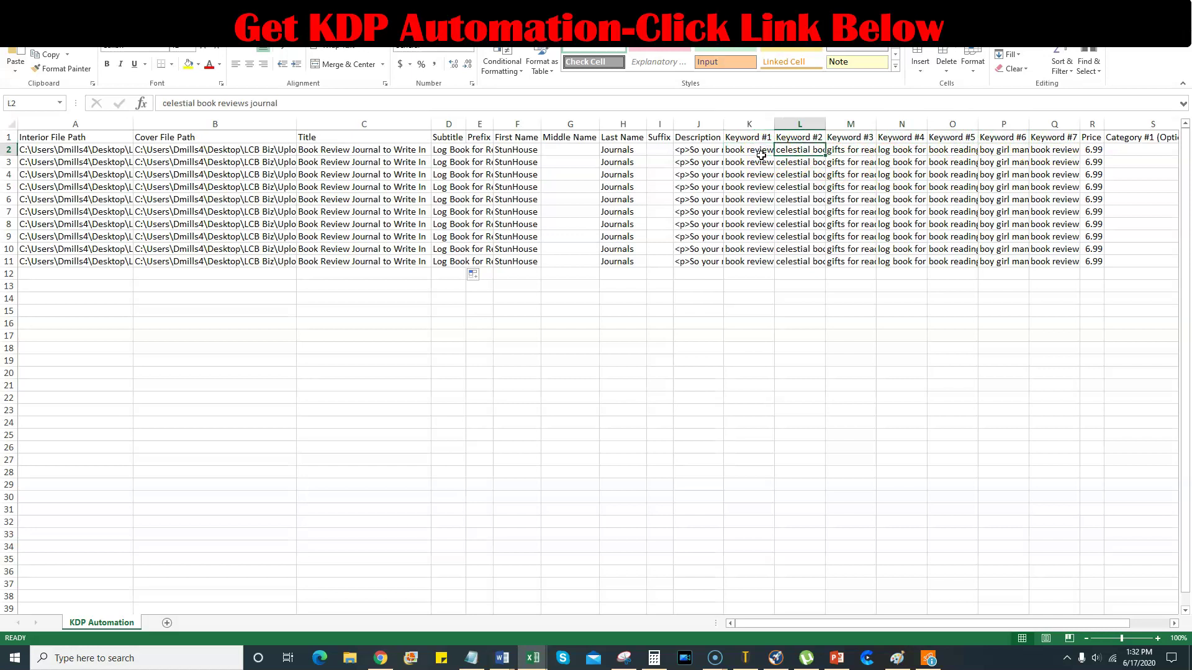
{"action": "key", "text": "Right"}
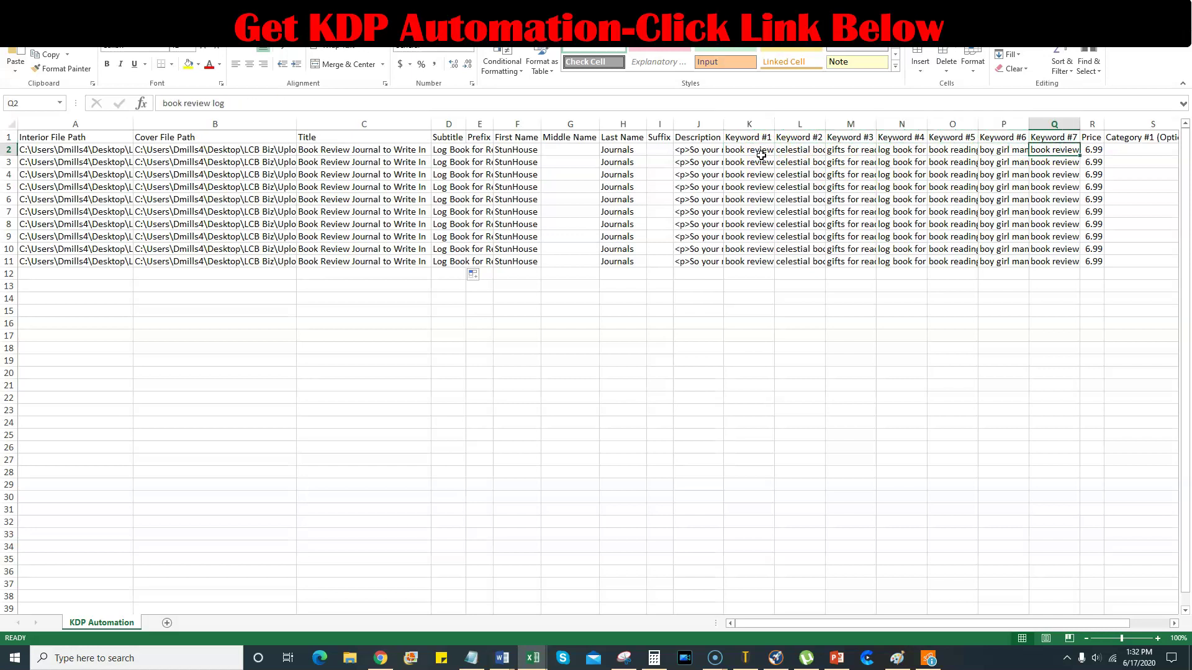
{"action": "key", "text": "Down"}
{"action": "key", "text": "Left"}
{"action": "key", "text": "Down"}
{"action": "left_click", "coordinate": [1009, 287]}
{"action": "left_click_drag", "start_coordinate": [778, 162], "coordinate": [968, 226]}
{"action": "left_click", "coordinate": [1054, 298]}
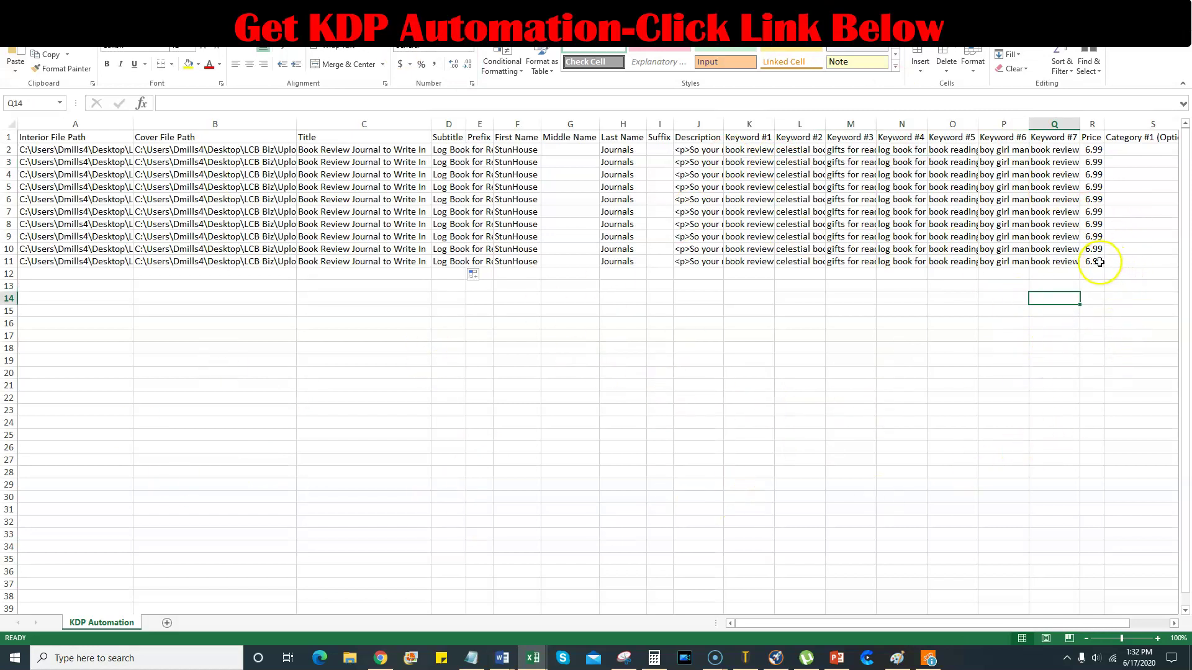
Review the Price column and the optional Category #1, Category #2, ISBN and Imprint columns.
{"action": "left_click_drag", "start_coordinate": [1094, 263], "coordinate": [1093, 137]}
{"action": "left_click", "coordinate": [1024, 292]}
{"action": "left_click_drag", "start_coordinate": [955, 626], "coordinate": [1018, 619]}
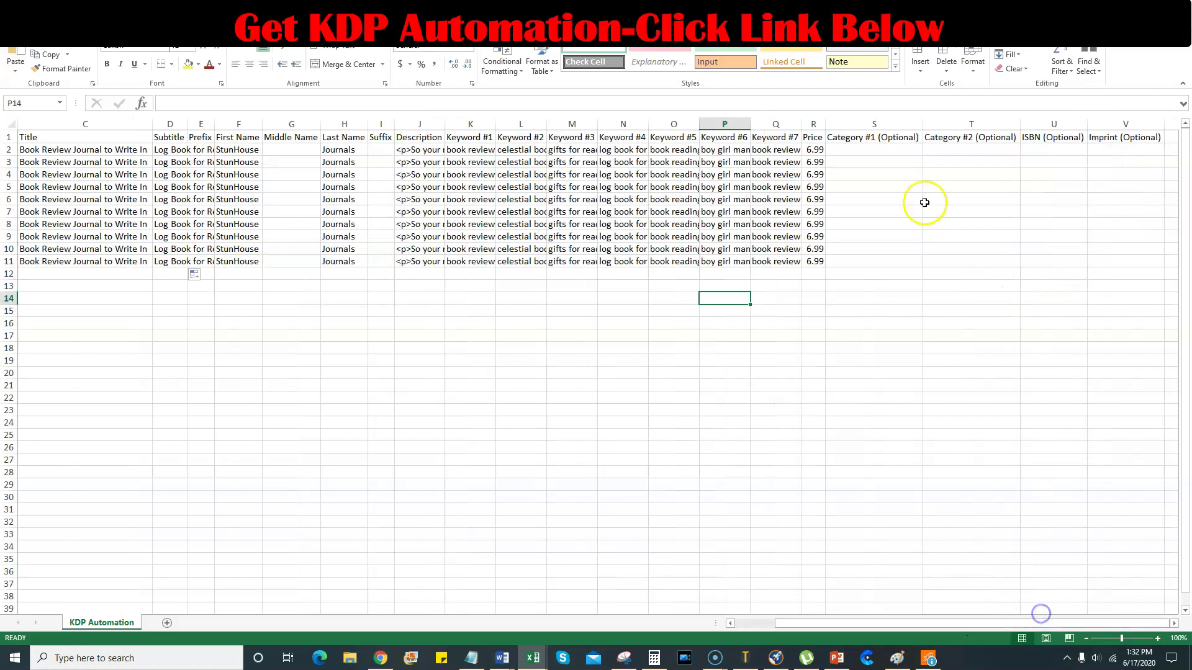
{"action": "left_click_drag", "start_coordinate": [876, 151], "coordinate": [990, 268]}
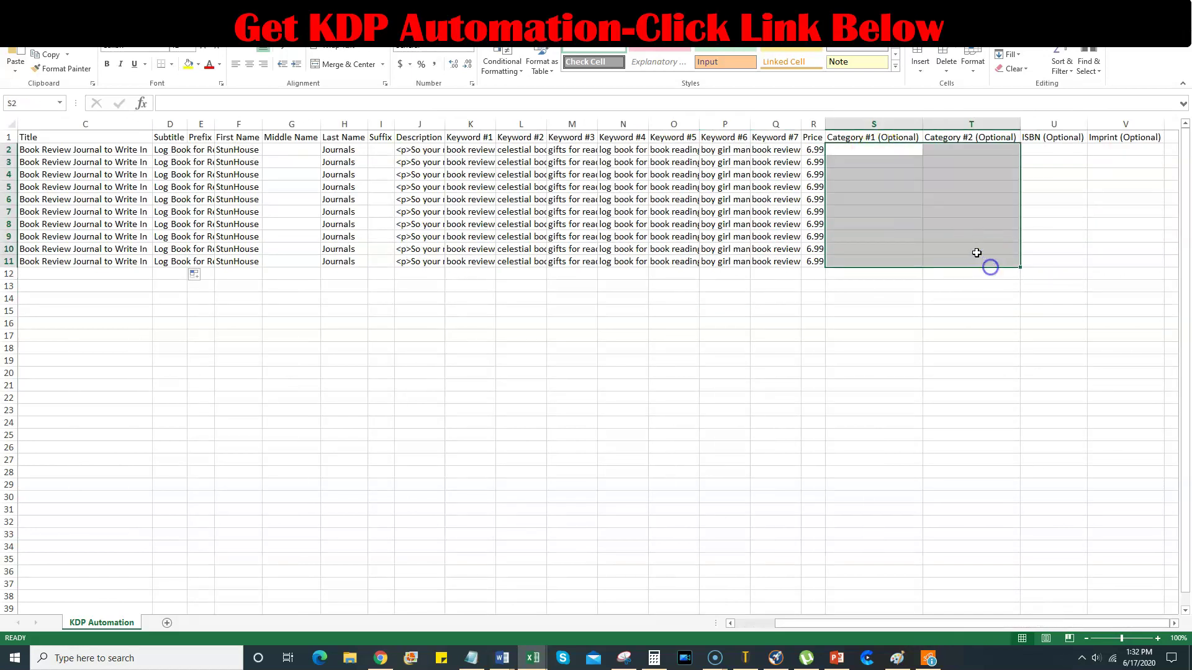
{"action": "left_click_drag", "start_coordinate": [897, 141], "coordinate": [989, 260]}
{"action": "left_click", "coordinate": [1064, 200]}
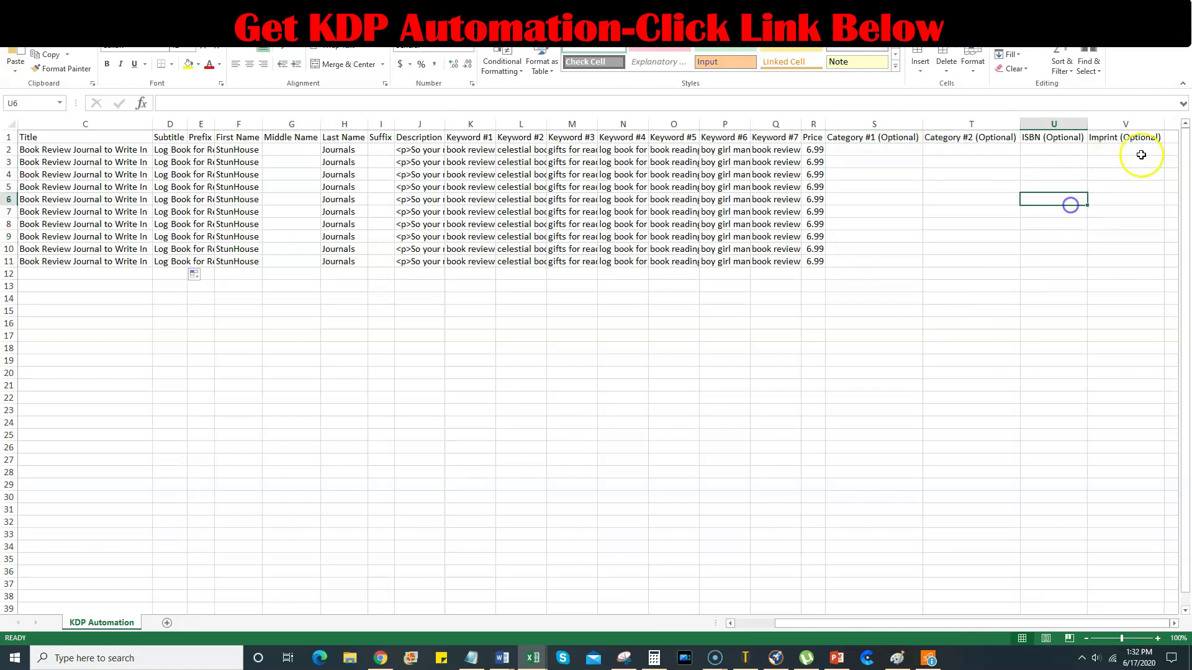
{"action": "left_click", "coordinate": [1138, 151]}
{"action": "left_click_drag", "start_coordinate": [833, 623], "coordinate": [683, 624]}
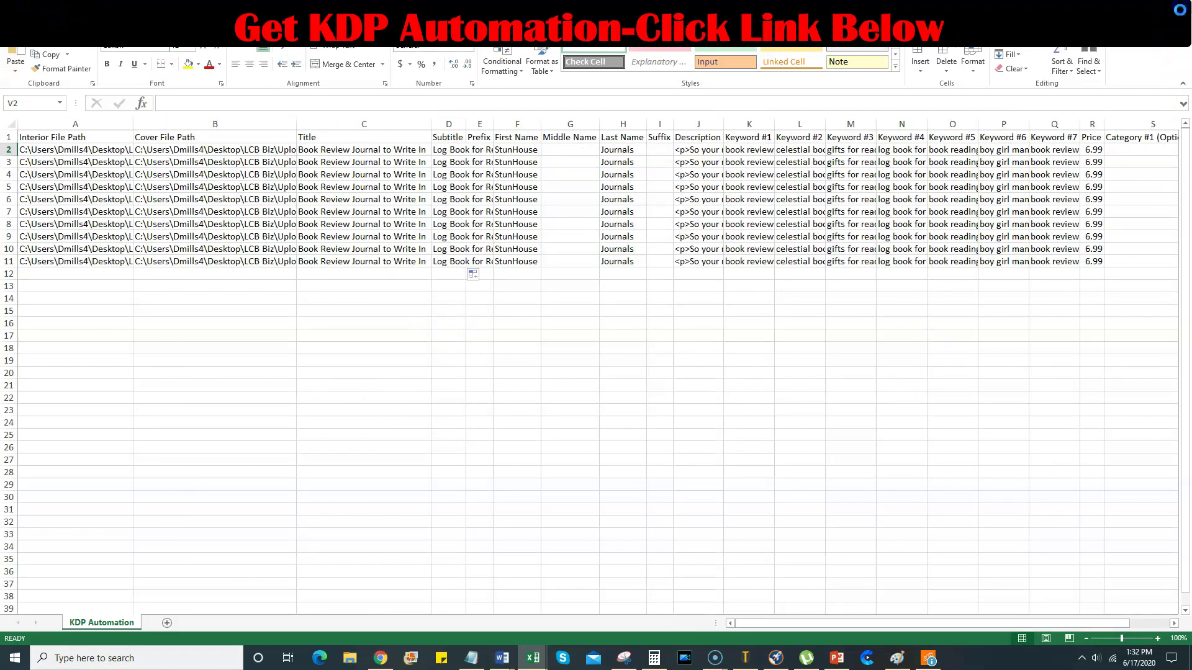
Leave the spreadsheet, return to KDP Automation and open the file chooser for the XLSX file.
{"action": "left_click", "coordinate": [1181, 9]}
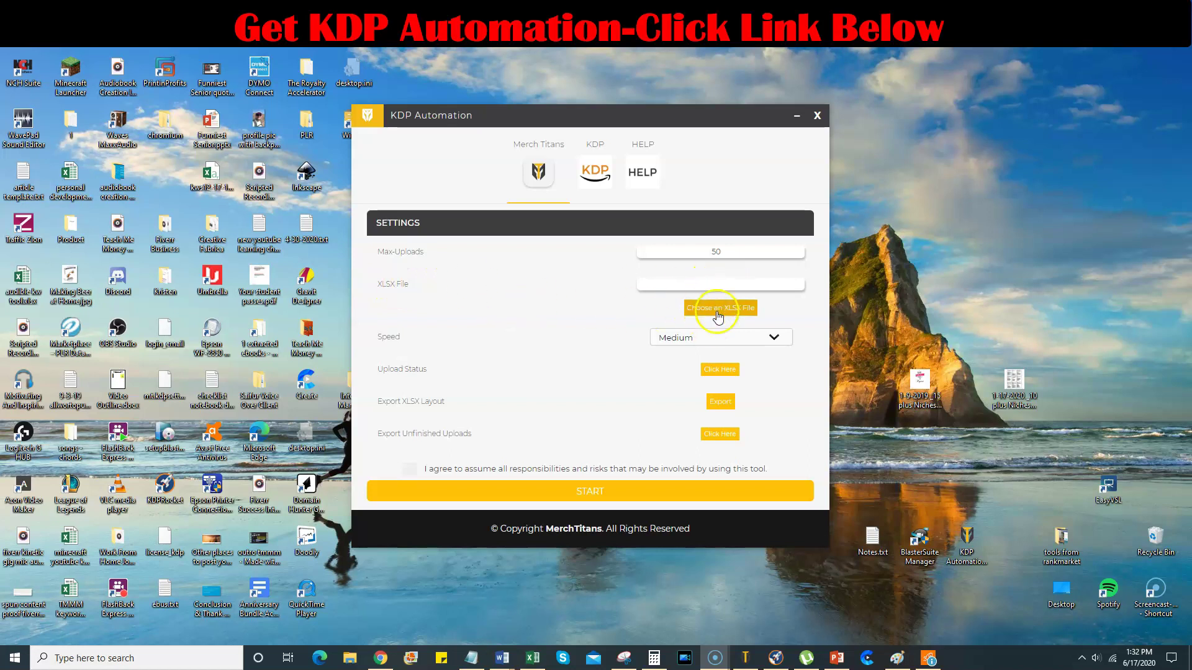
{"action": "left_click", "coordinate": [728, 316]}
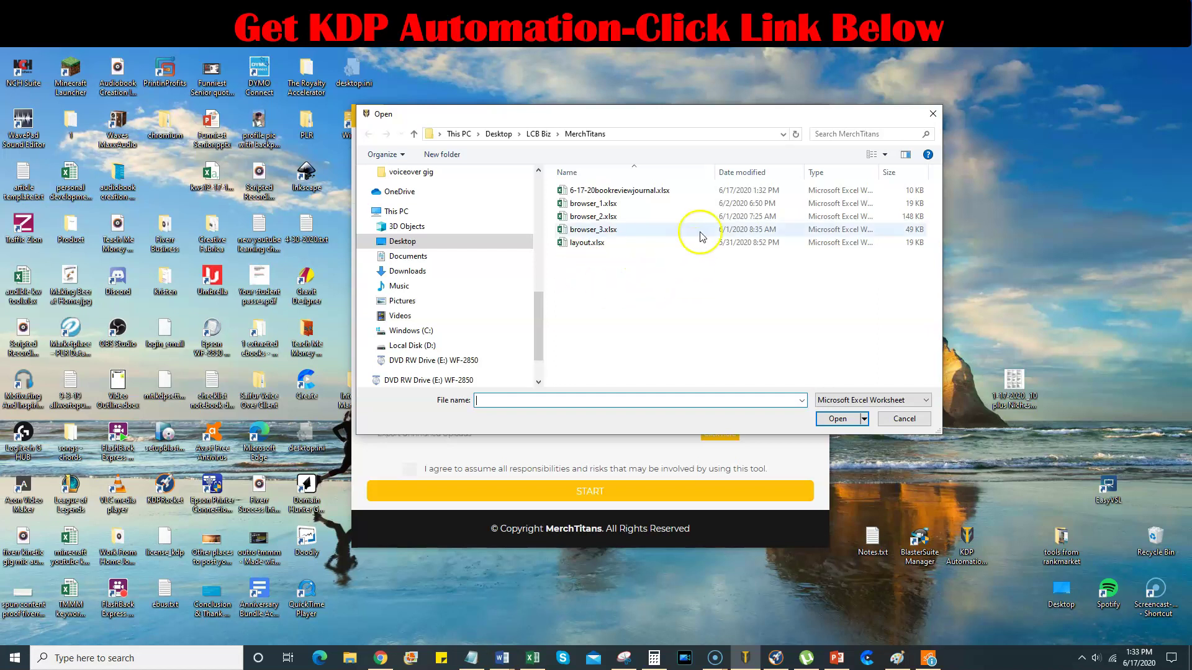
{"action": "left_click_drag", "start_coordinate": [660, 121], "coordinate": [642, 141]}
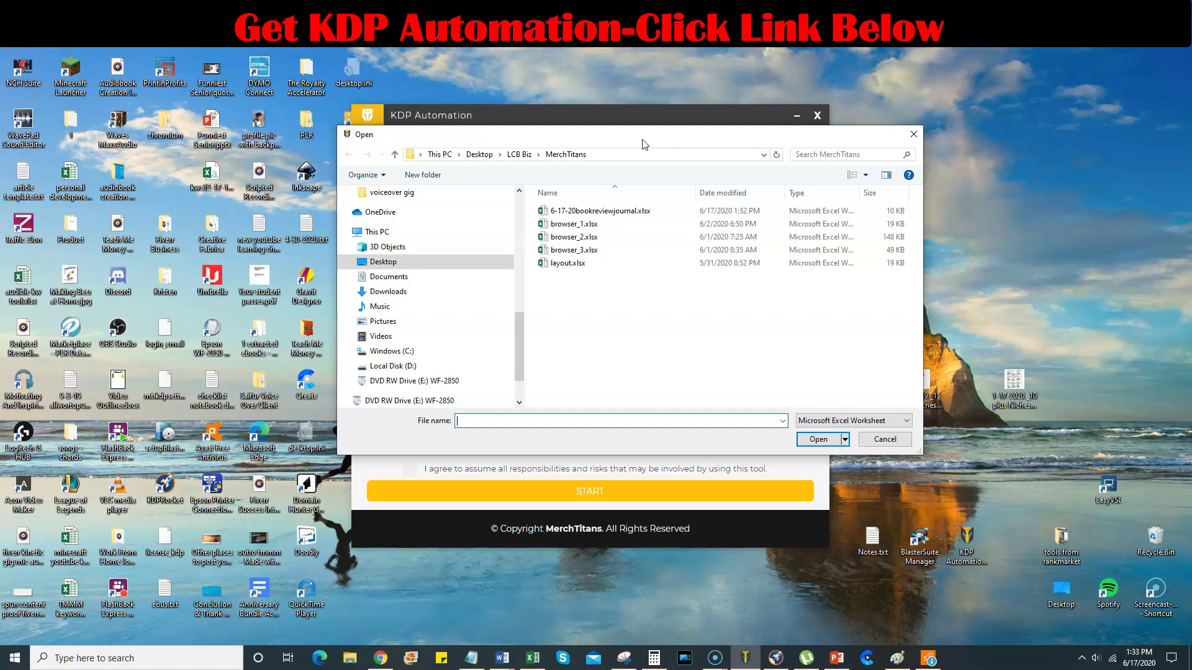
{"action": "left_click", "coordinate": [638, 148]}
Switch to Calculator, clear the previous calculation and multiply 30 by 30.
{"action": "left_click", "coordinate": [654, 657]}
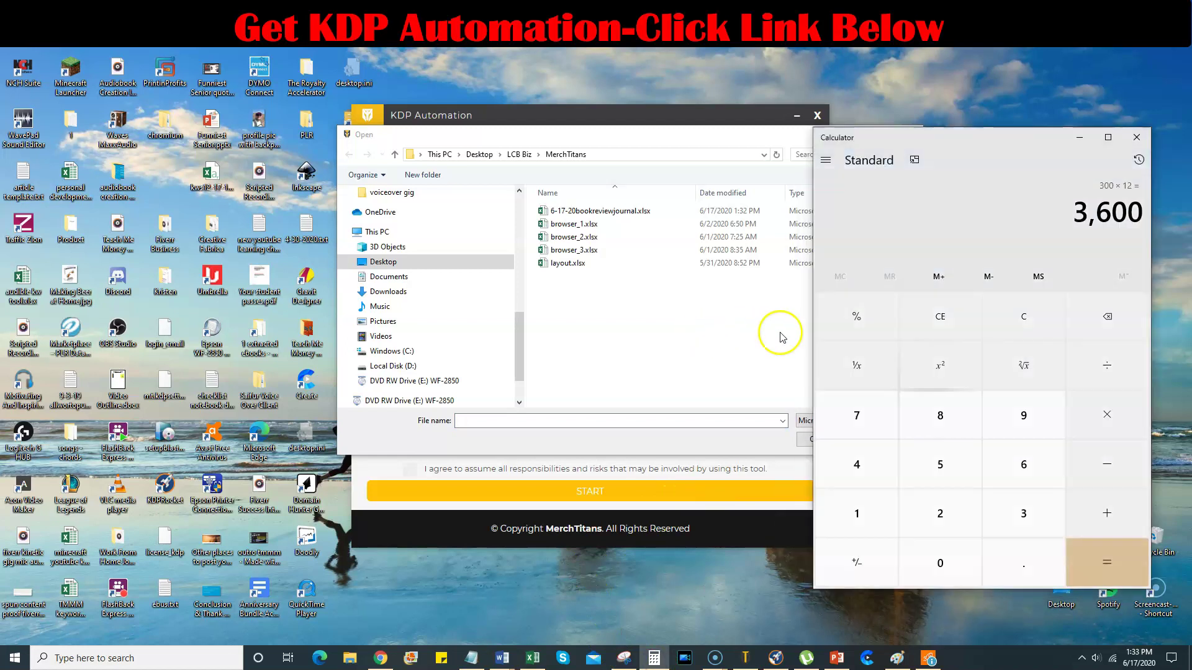
{"action": "left_click", "coordinate": [1022, 318]}
{"action": "left_click", "coordinate": [1033, 513]}
{"action": "left_click", "coordinate": [949, 562]}
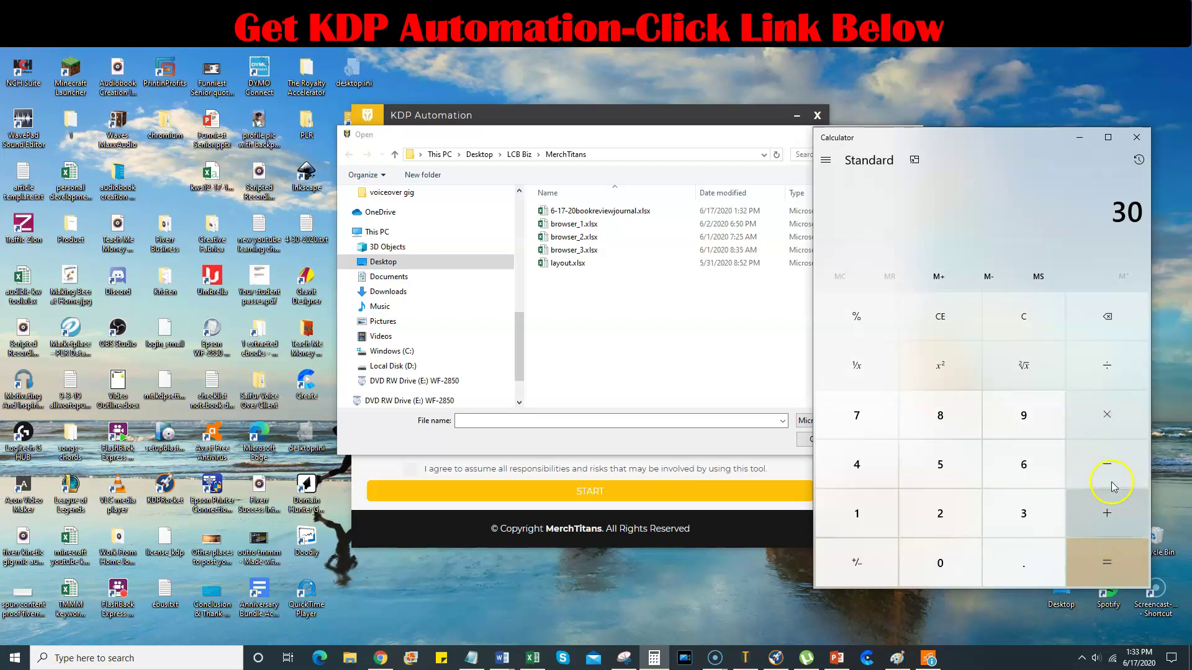
{"action": "left_click", "coordinate": [1109, 414]}
{"action": "left_click", "coordinate": [1038, 513]}
{"action": "left_click", "coordinate": [942, 565]}
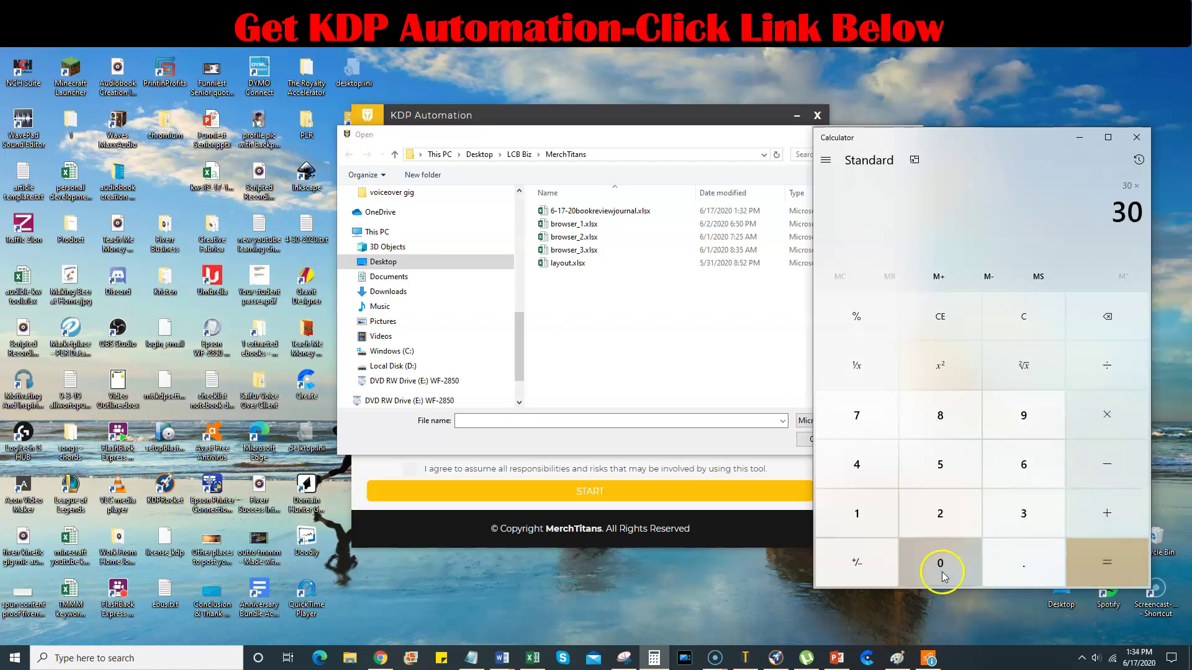
{"action": "left_click", "coordinate": [1094, 565]}
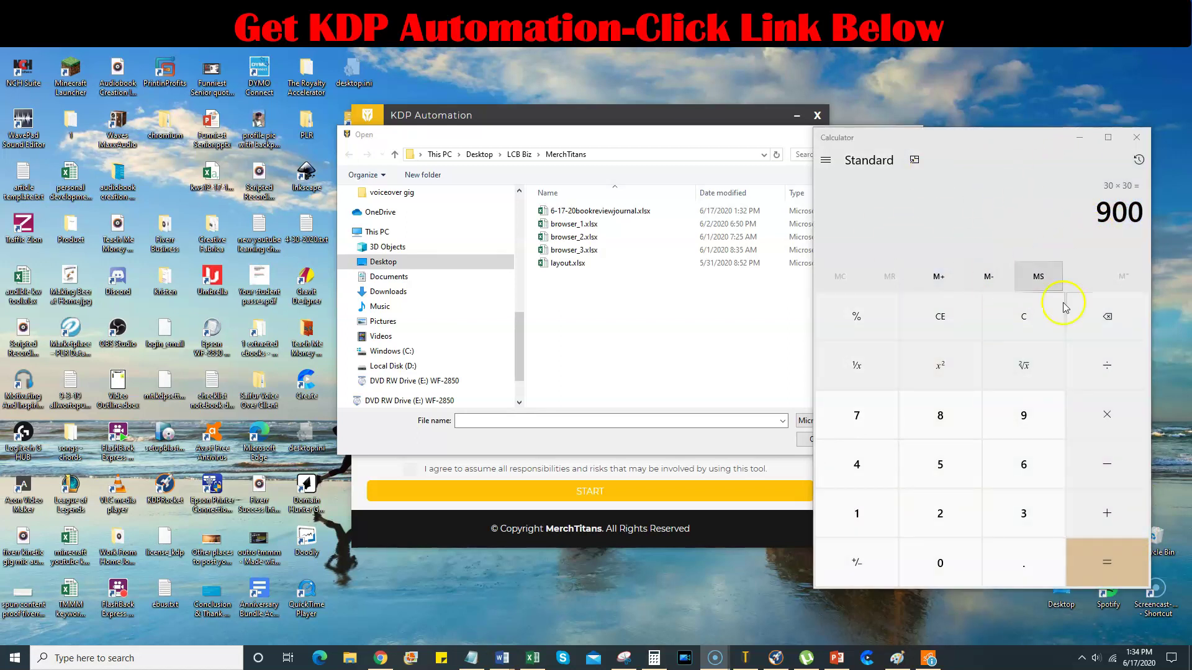
Divide the product by 60 and place the calculator over the file chooser.
{"action": "left_click", "coordinate": [1108, 377]}
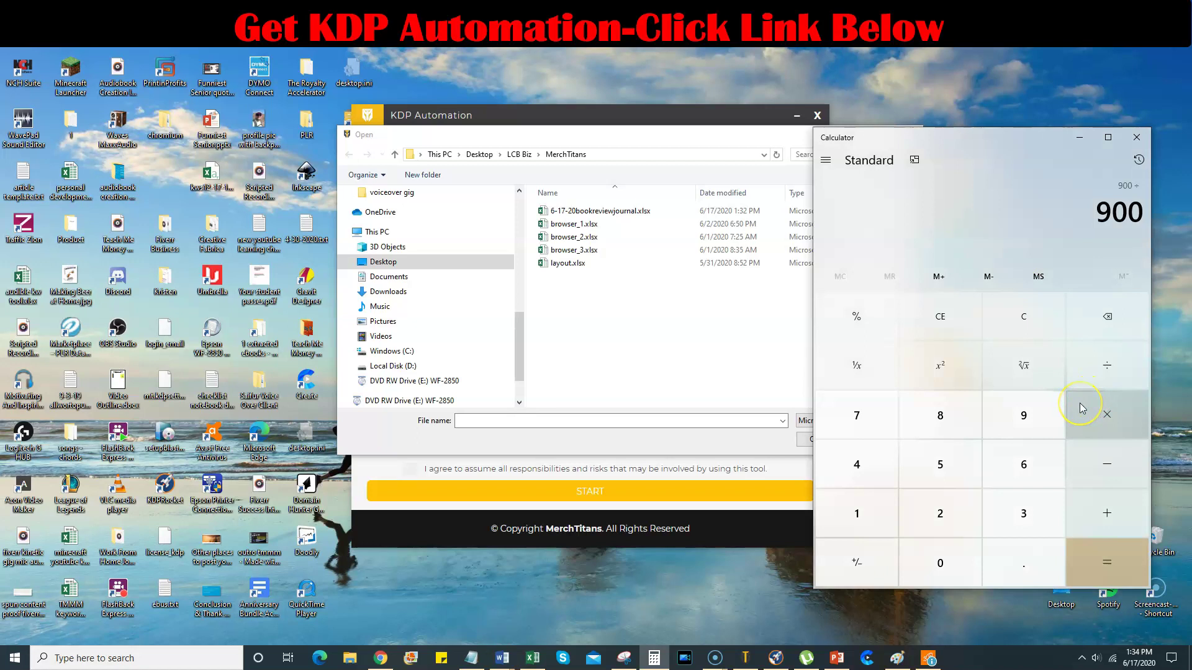
{"action": "left_click", "coordinate": [1027, 462]}
{"action": "left_click", "coordinate": [954, 570]}
{"action": "left_click", "coordinate": [1113, 565]}
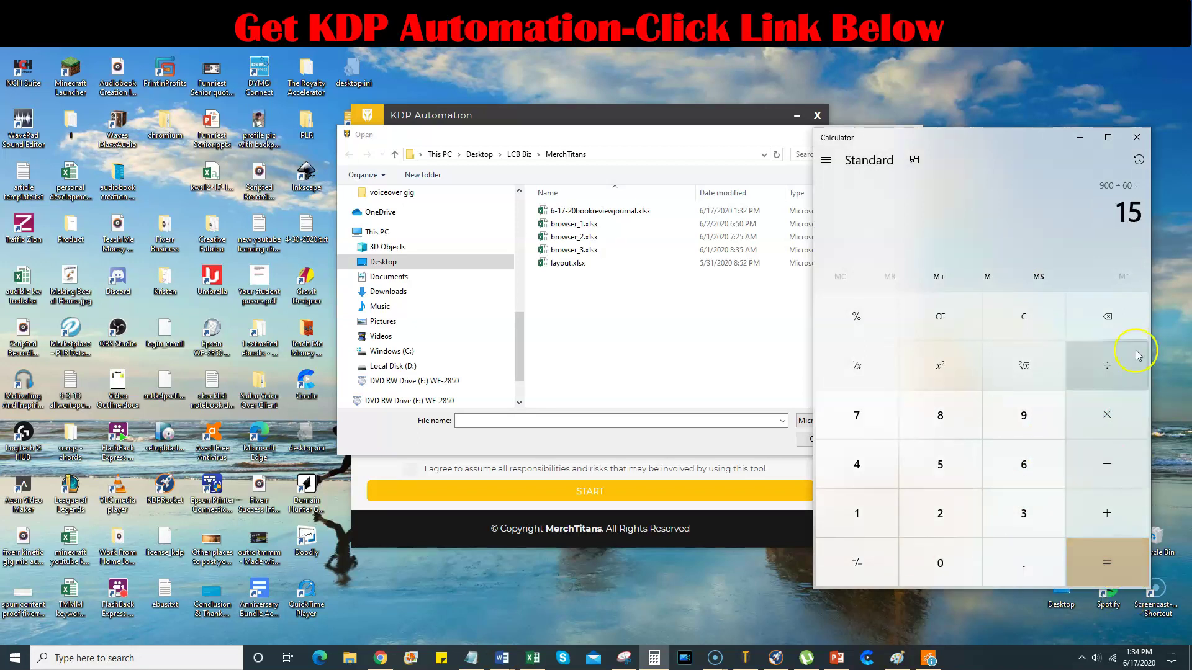
{"action": "left_click_drag", "start_coordinate": [1041, 151], "coordinate": [661, 157]}
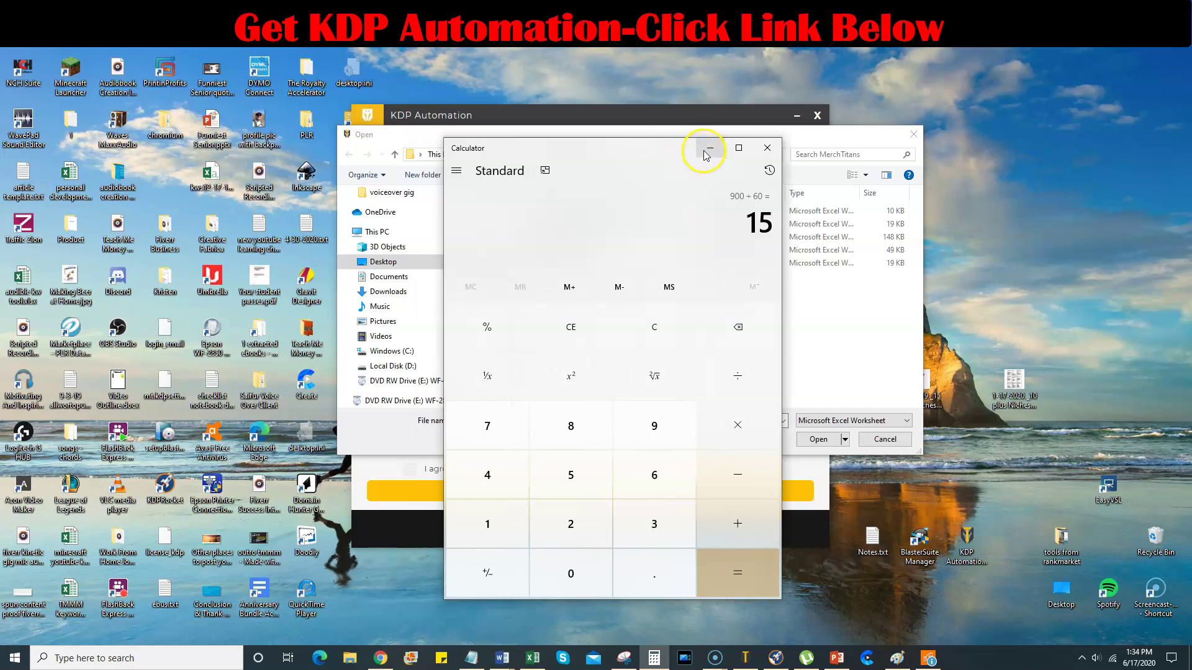
Clear the calculator, enter 300, highlight the number and minimize the calculator.
{"action": "left_click", "coordinate": [653, 324]}
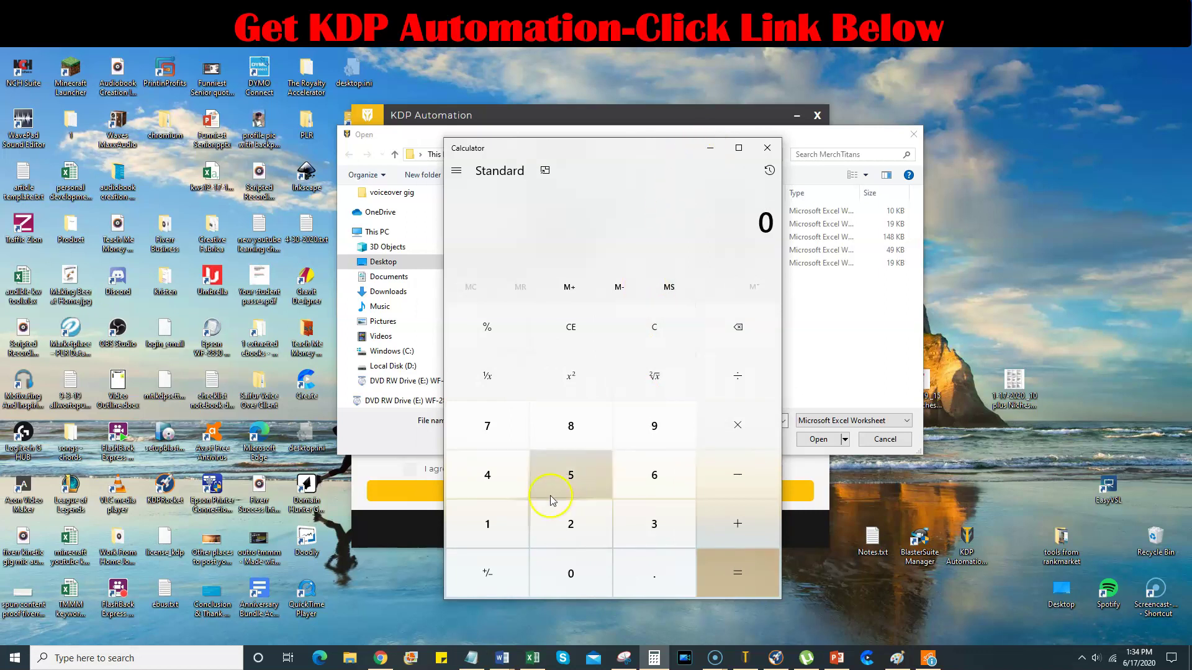
{"action": "left_click", "coordinate": [638, 525]}
{"action": "double_click", "coordinate": [588, 560]}
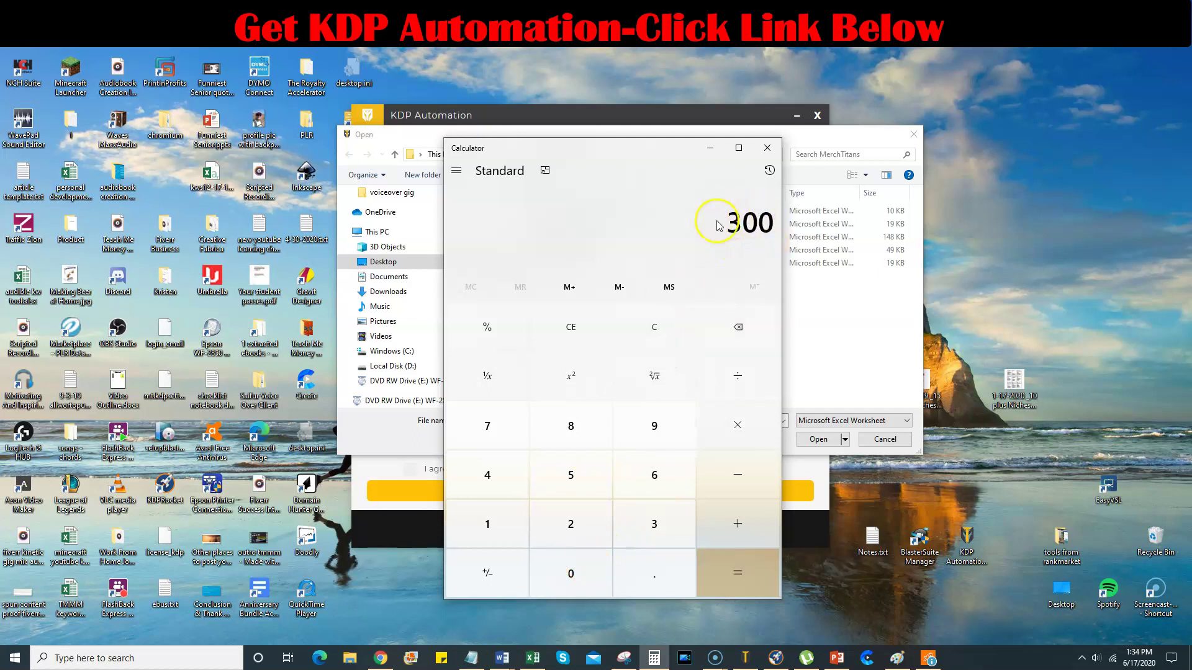
{"action": "left_click_drag", "start_coordinate": [719, 226], "coordinate": [770, 223]}
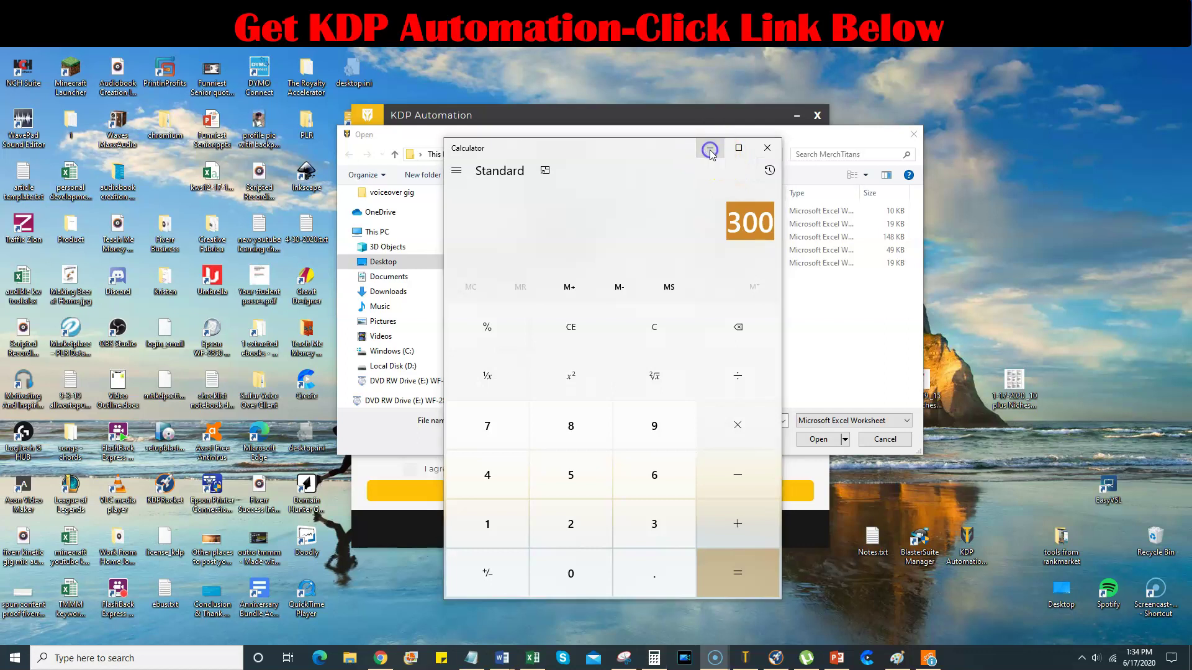
{"action": "left_click", "coordinate": [709, 150]}
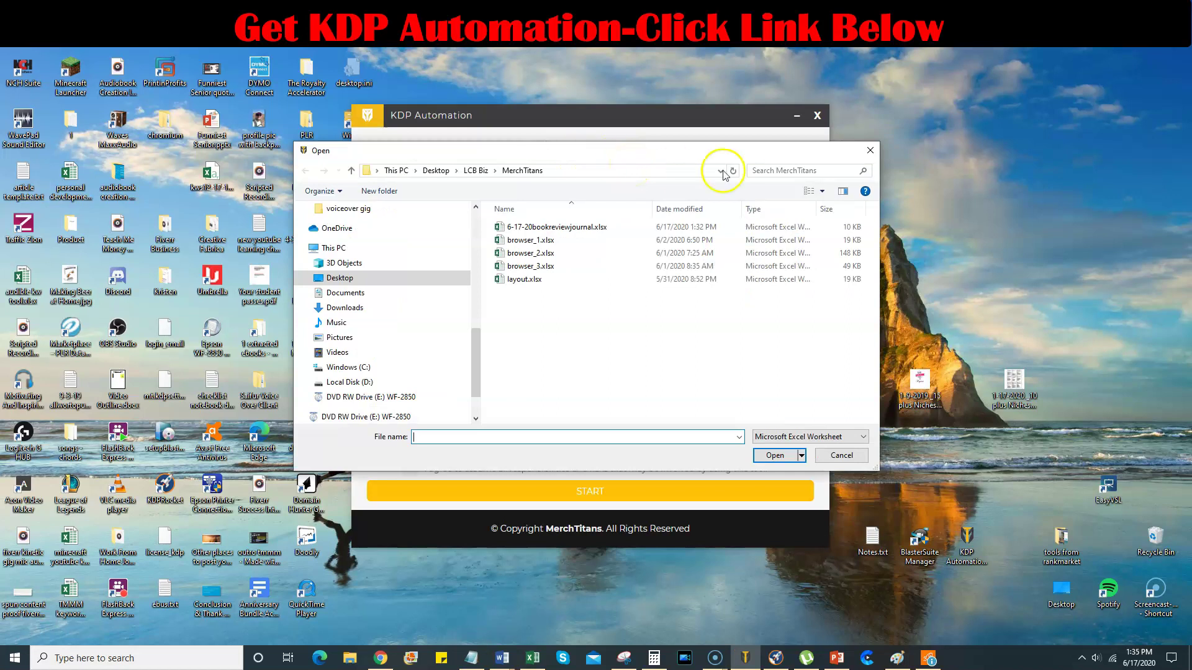
Dismiss and reopen the file chooser, and load 6-17-20bookreviewjournal.xlsx from the MerchTitans folder as the XLSX file.
{"action": "left_click", "coordinate": [869, 150]}
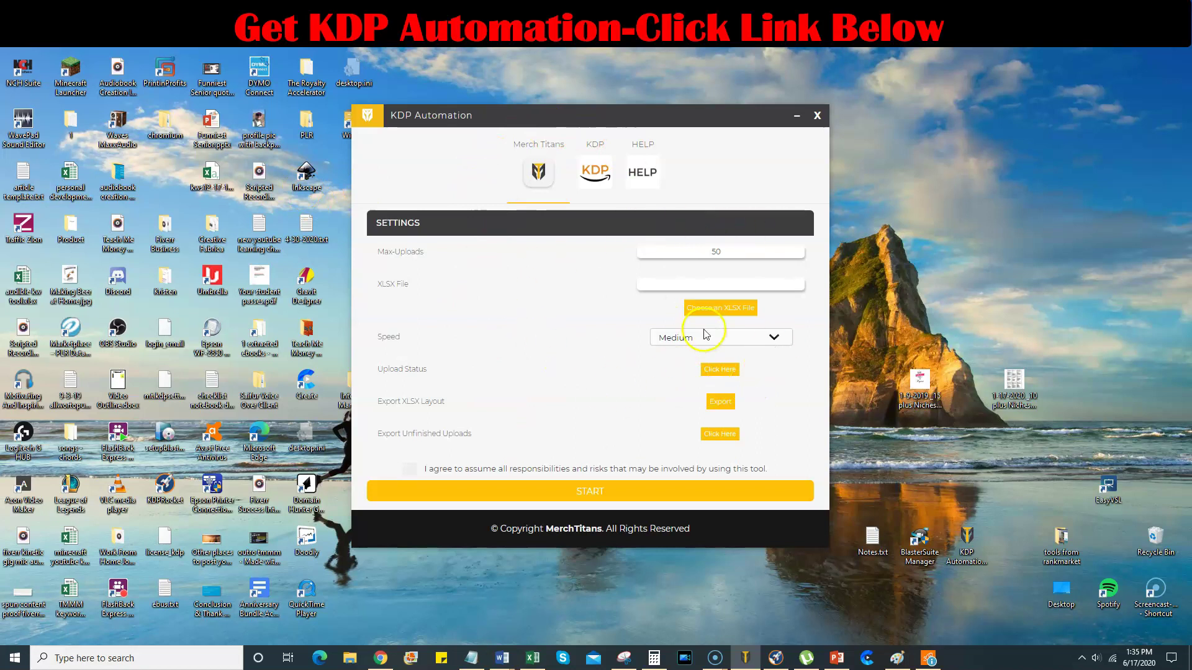
{"action": "left_click", "coordinate": [718, 308]}
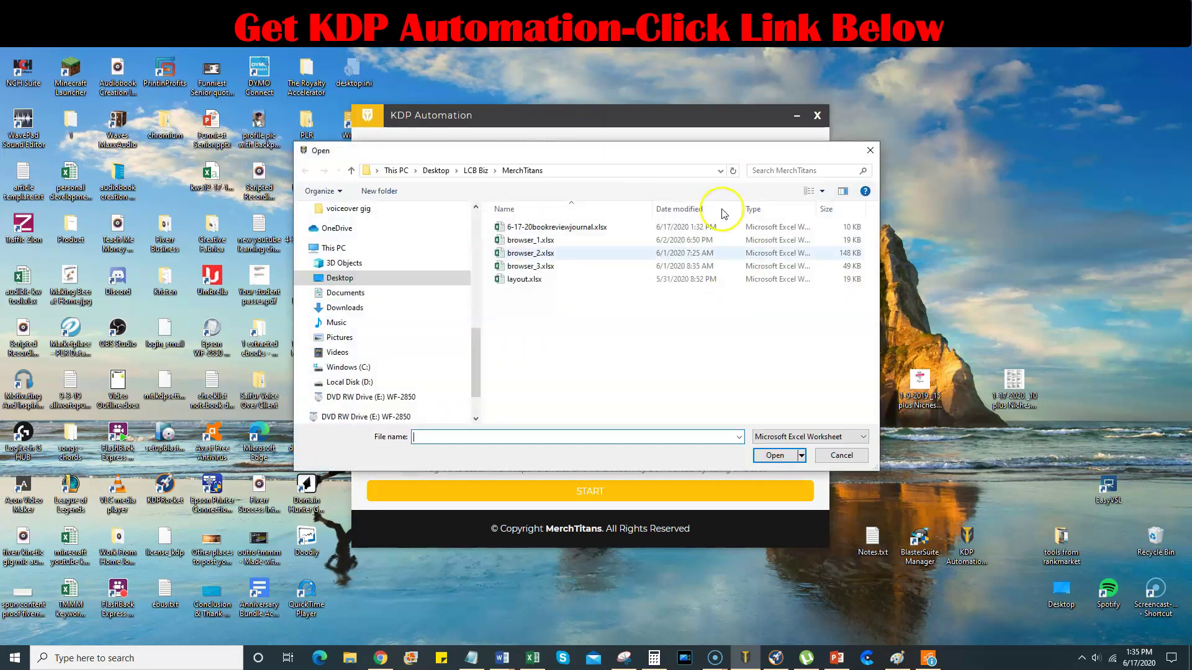
{"action": "left_click", "coordinate": [556, 226]}
{"action": "left_click", "coordinate": [773, 455]}
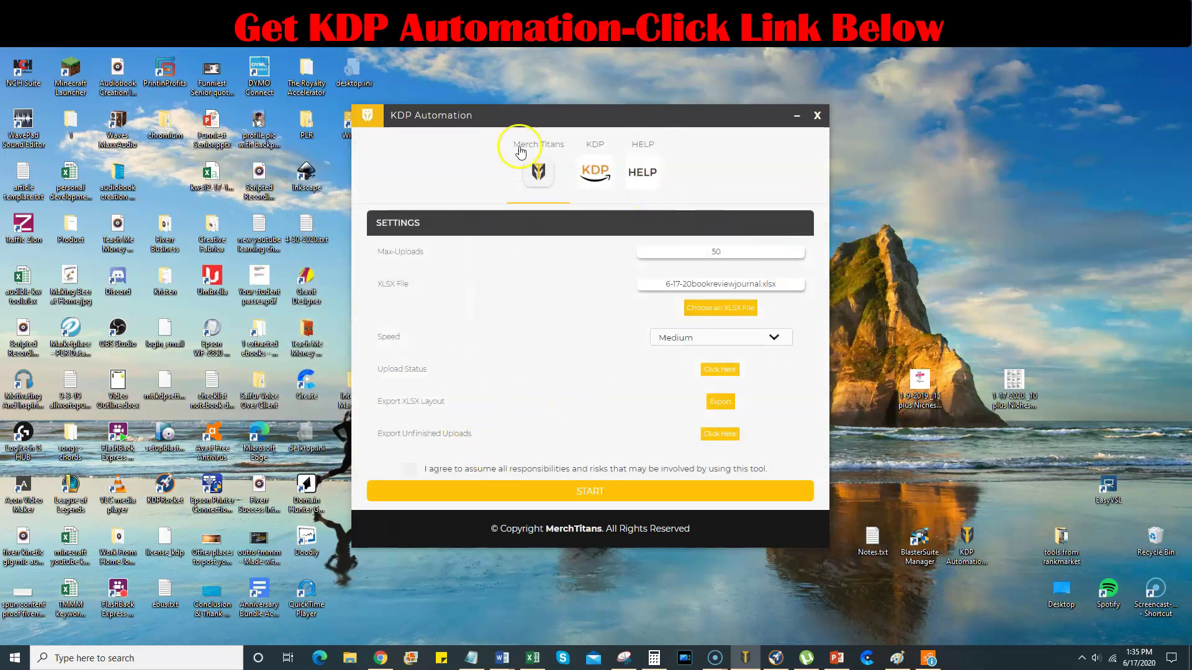
Agree to assume the tool's responsibilities and risks, start the automation and submit the license key.
{"action": "left_click", "coordinate": [409, 469]}
{"action": "left_click", "coordinate": [589, 495]}
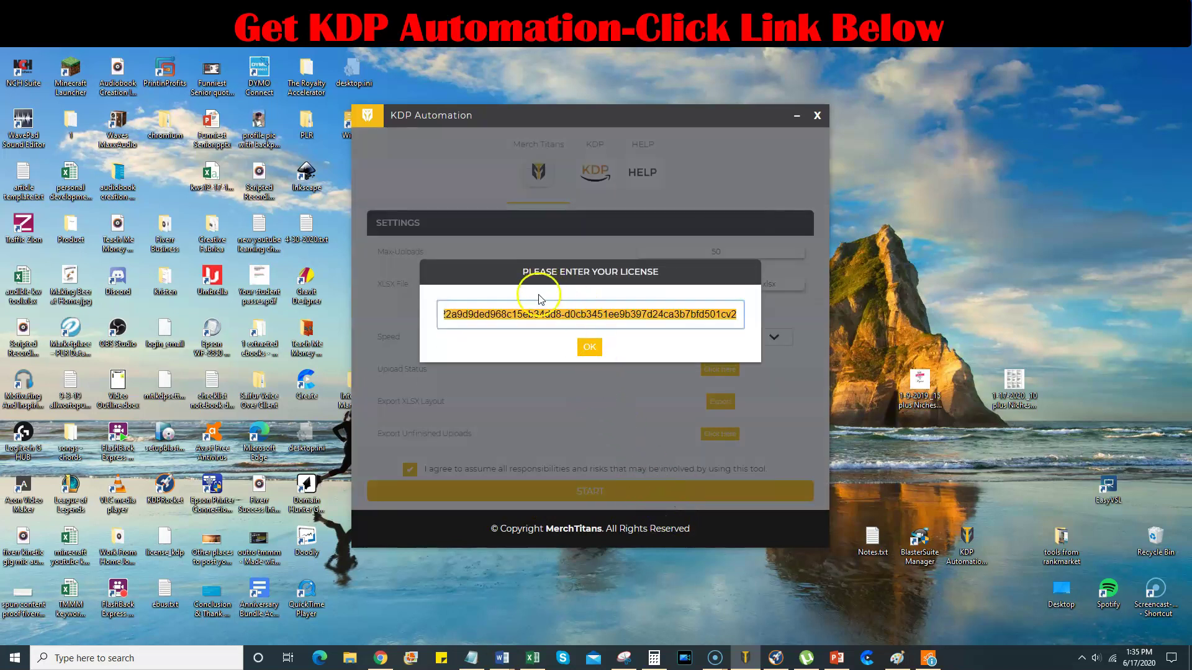
{"action": "left_click", "coordinate": [599, 348]}
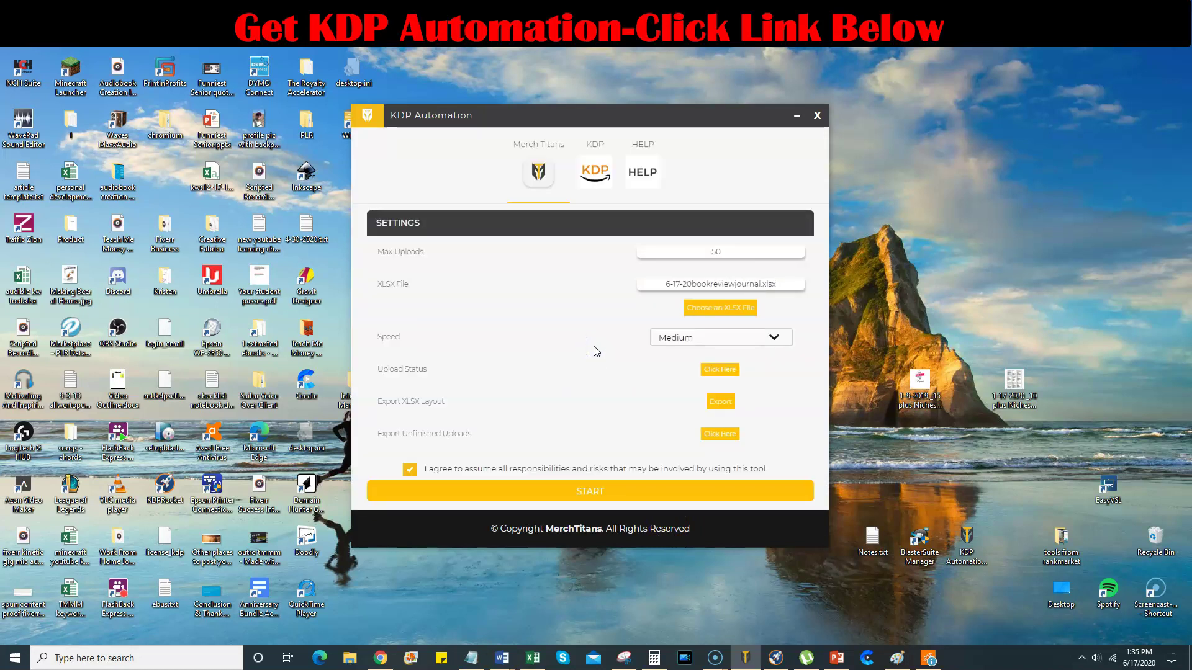